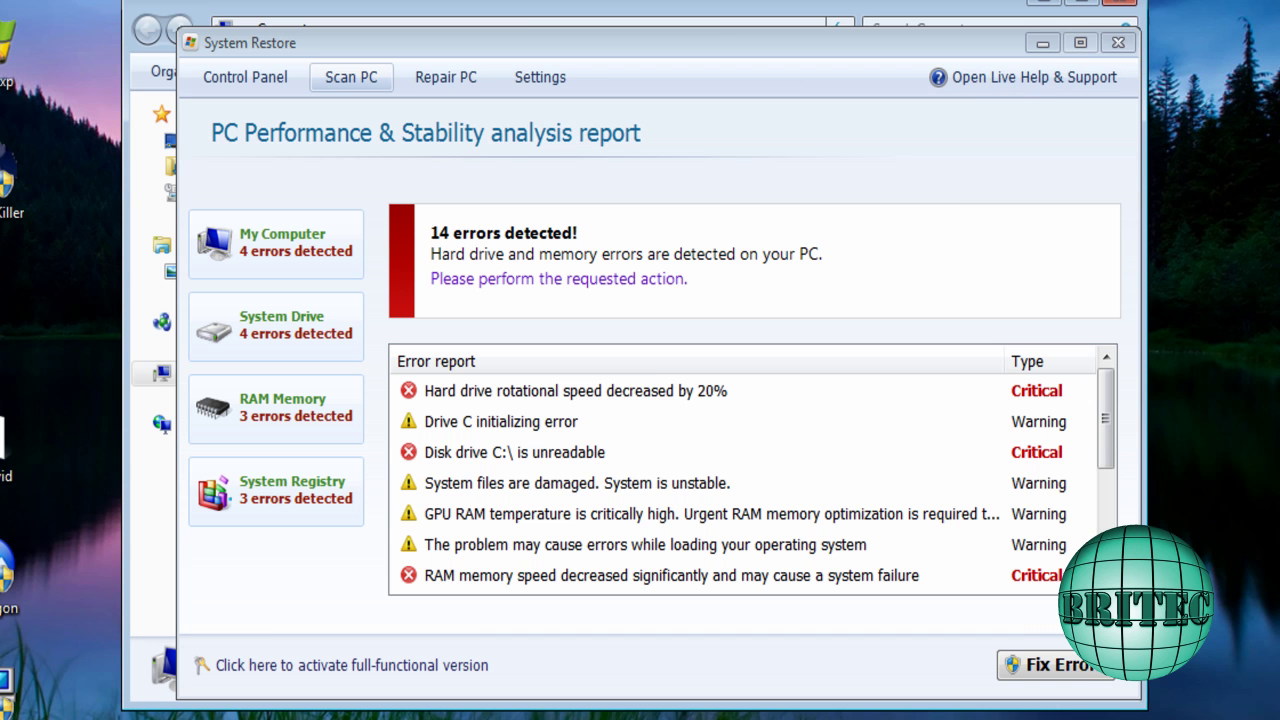
Move the rogue window aside and open Local Disk (C:).
left_click_drag(951, 50, 1279, 40)
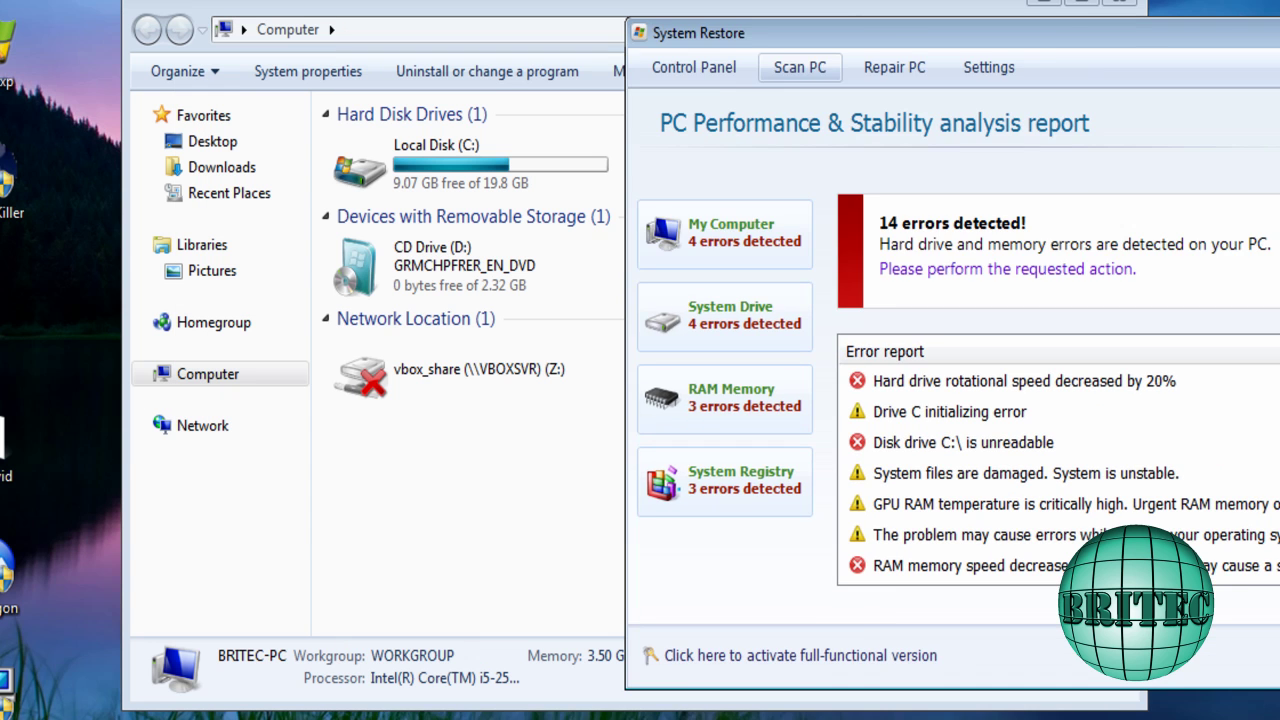
left_click_drag(1014, 42, 1279, 42)
double_click(400, 172)
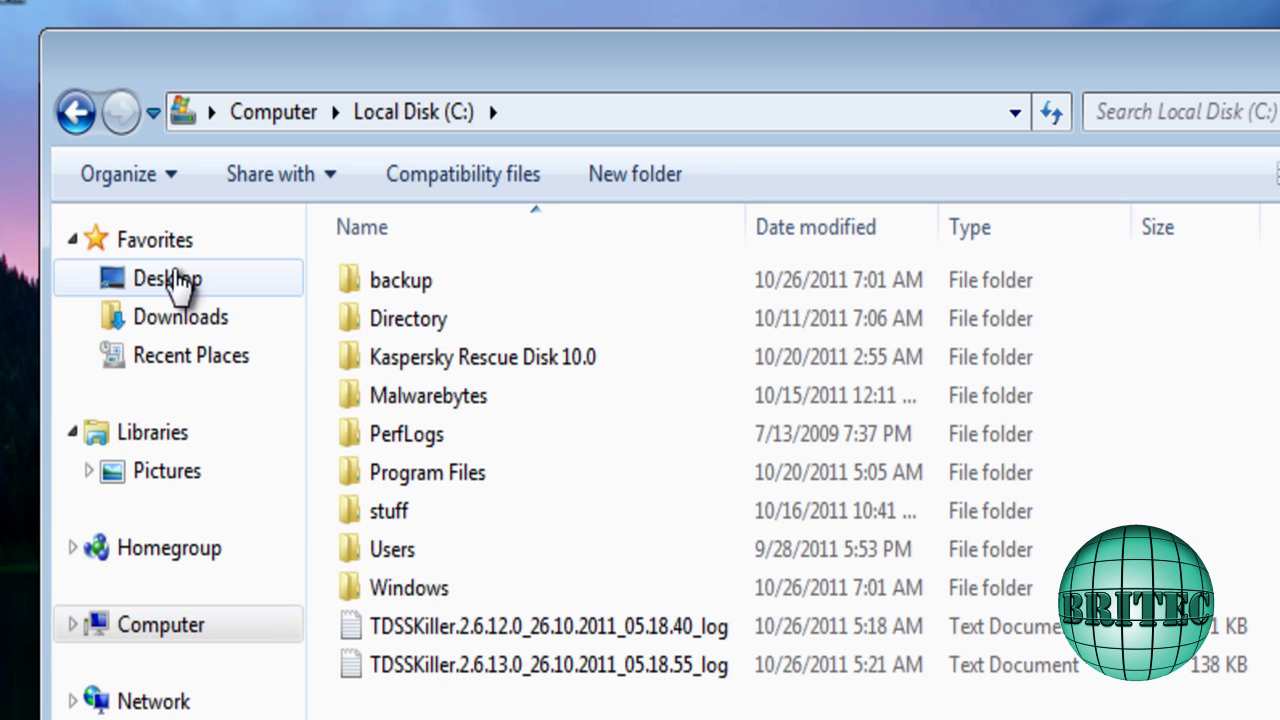
In Folder Options, show hidden files, folders and drives and stop hiding known file extensions.
left_click(175, 182)
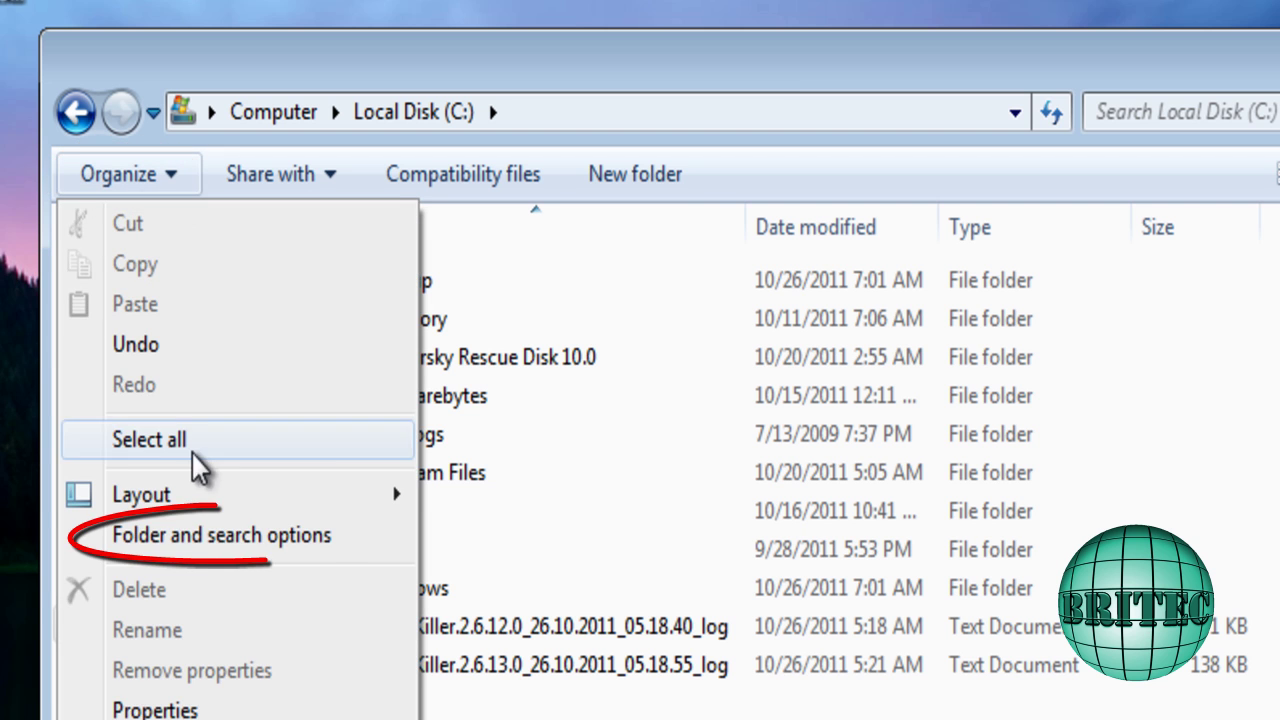
left_click(188, 540)
left_click(209, 265)
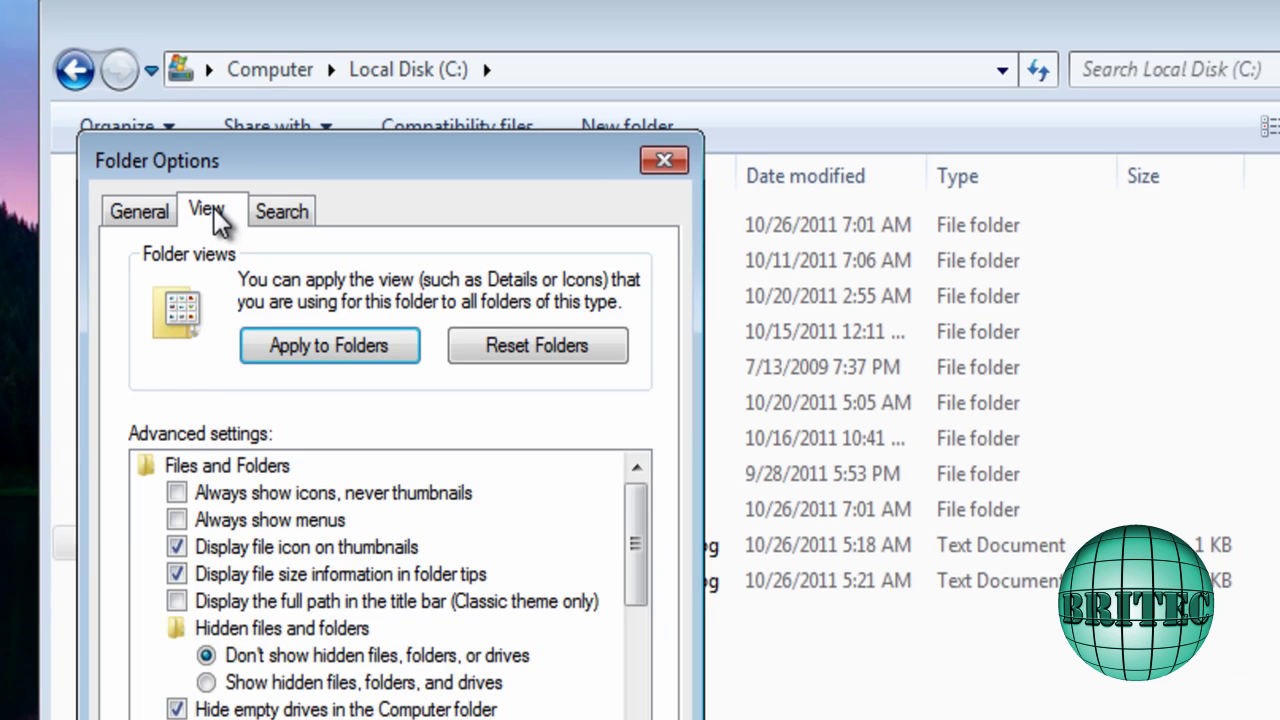
left_click(210, 658)
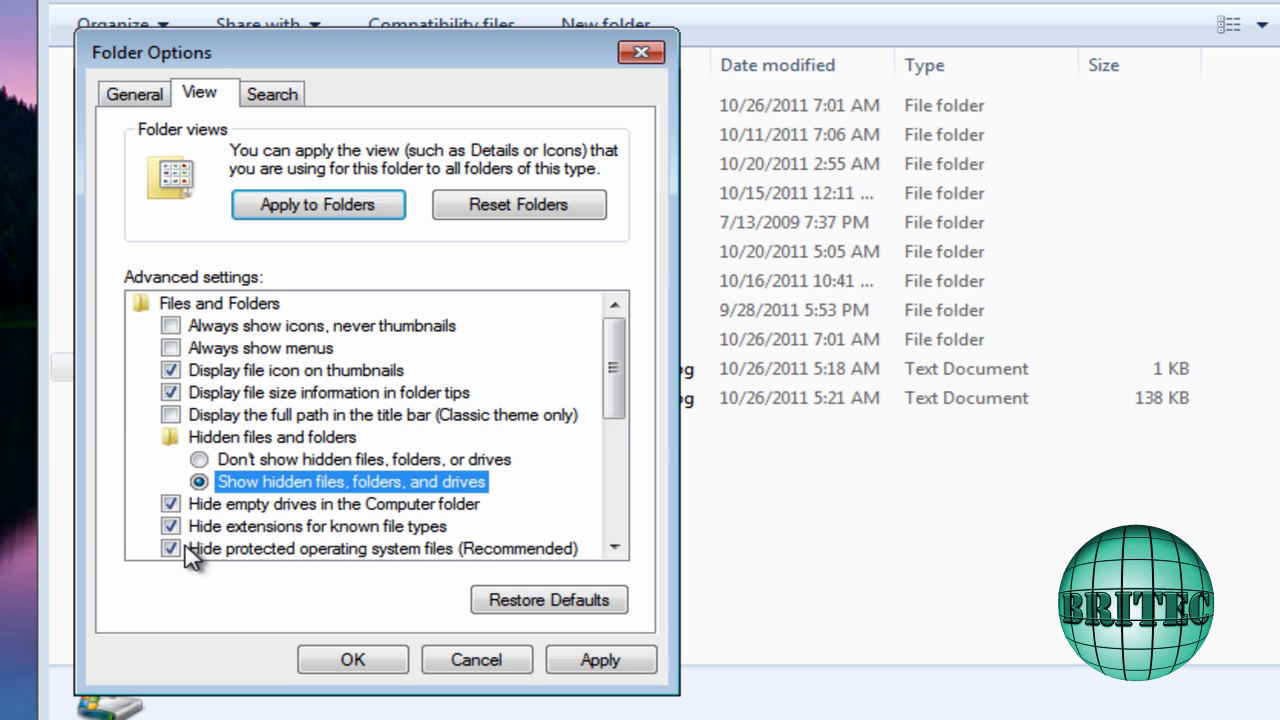
left_click(172, 527)
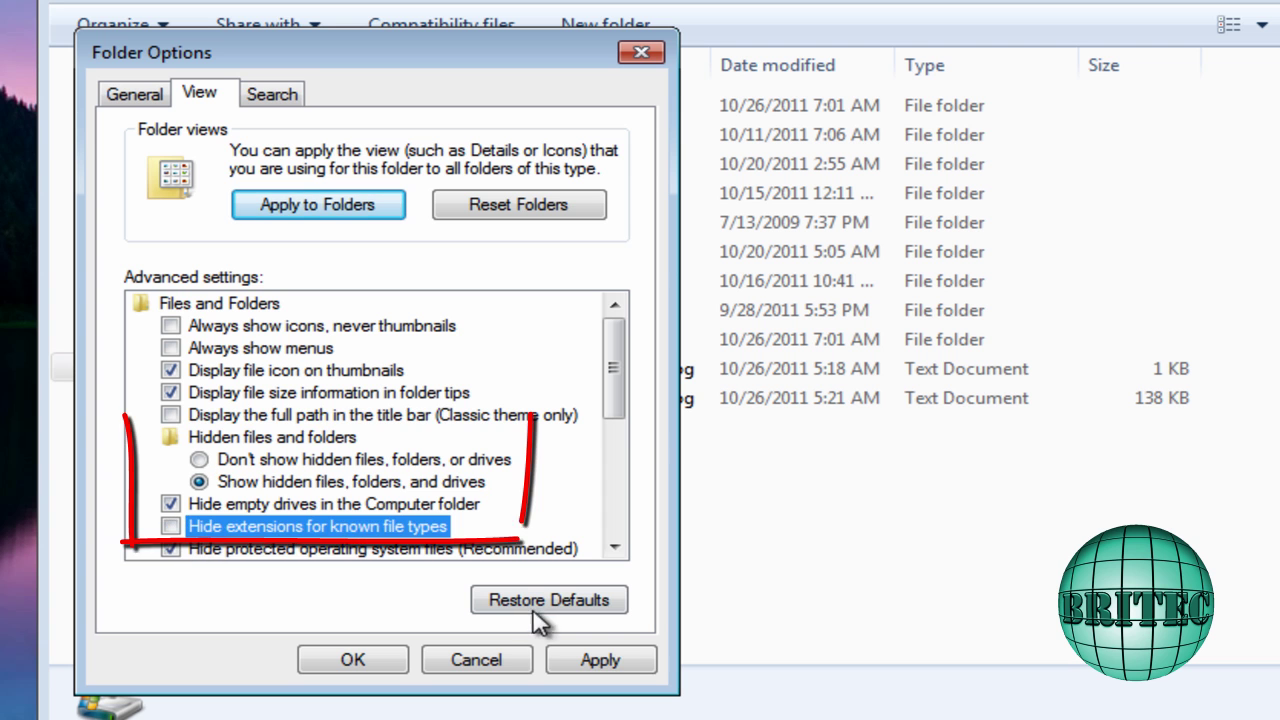
left_click(600, 659)
left_click(400, 660)
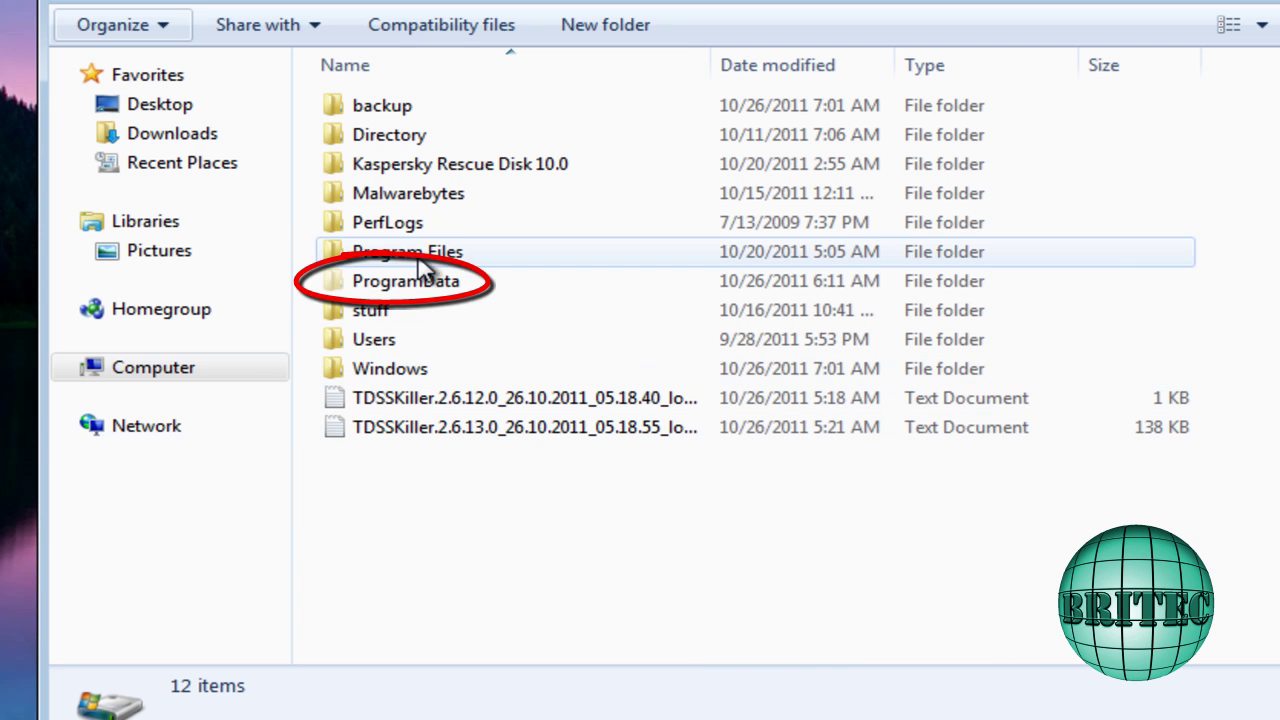
Open the now-visible ProgramData folder and shift the rogue window left.
mouse_move(368, 290)
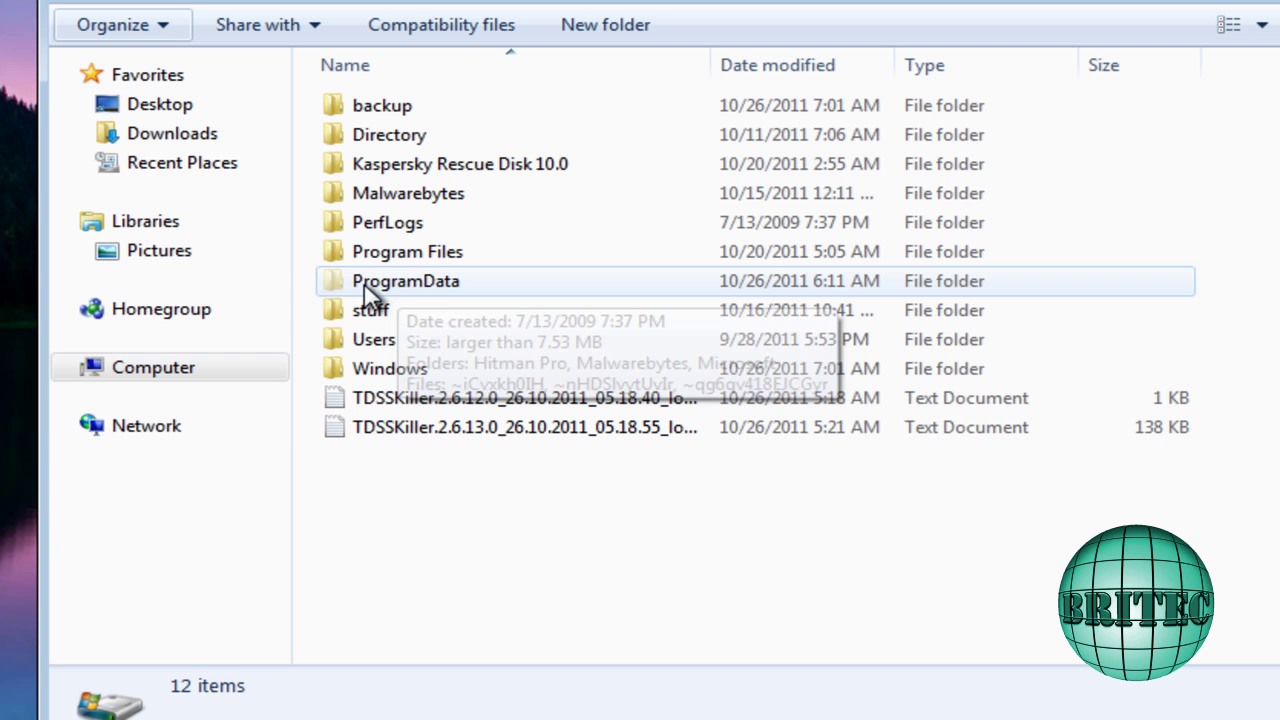
double_click(418, 292)
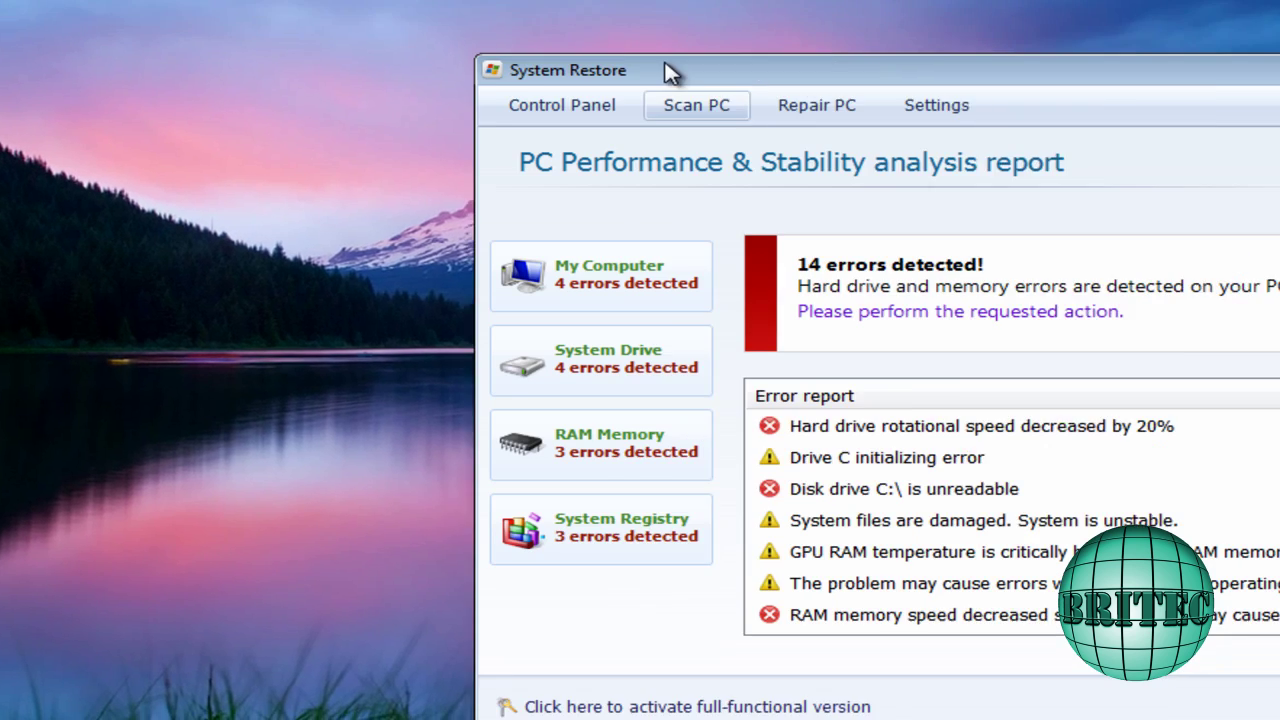
left_click_drag(666, 71, 251, 46)
Browse the rogue's Live Help & Support page, close it, and run Repair PC.
left_click(1113, 79)
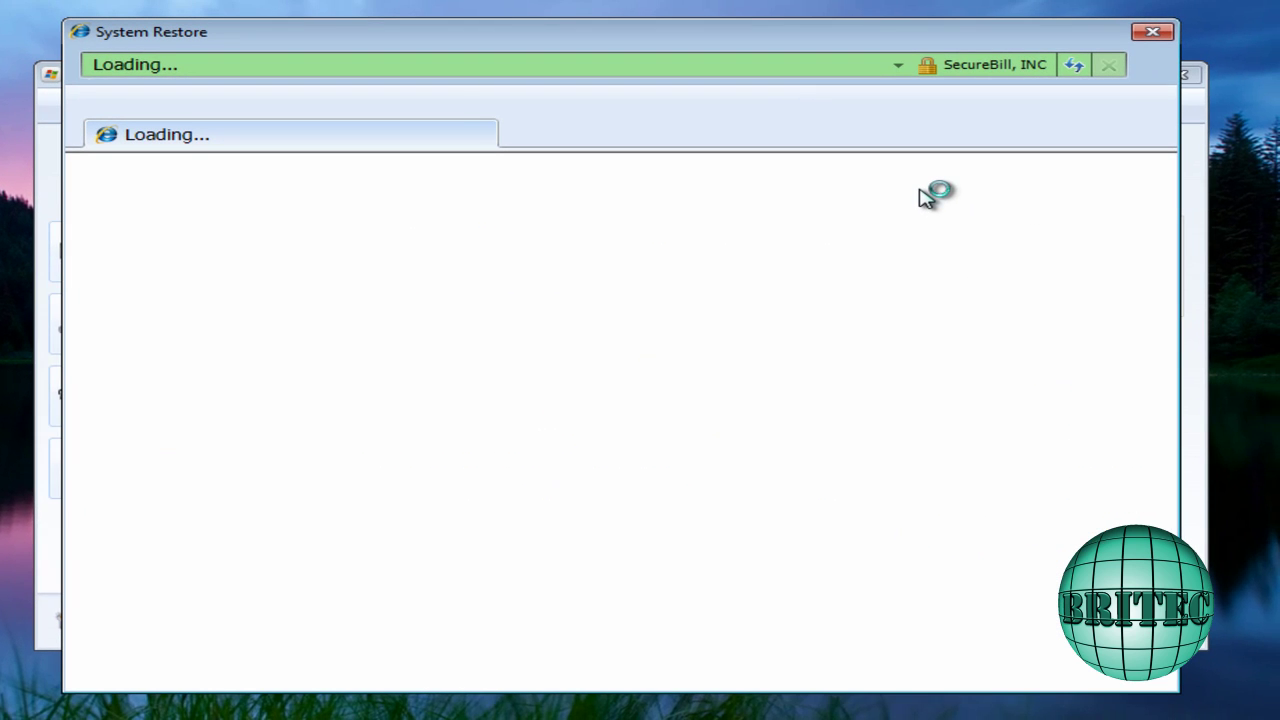
scroll(948, 388, "down", 1)
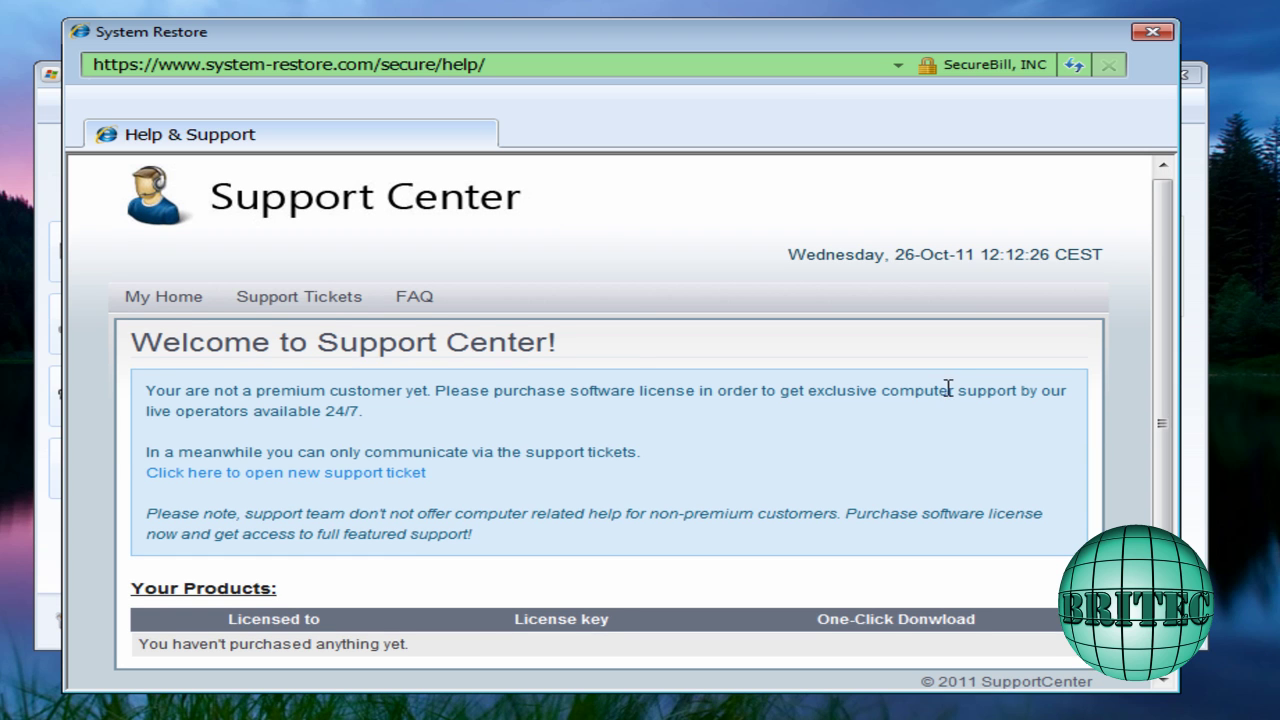
left_click(1152, 33)
left_click(1048, 620)
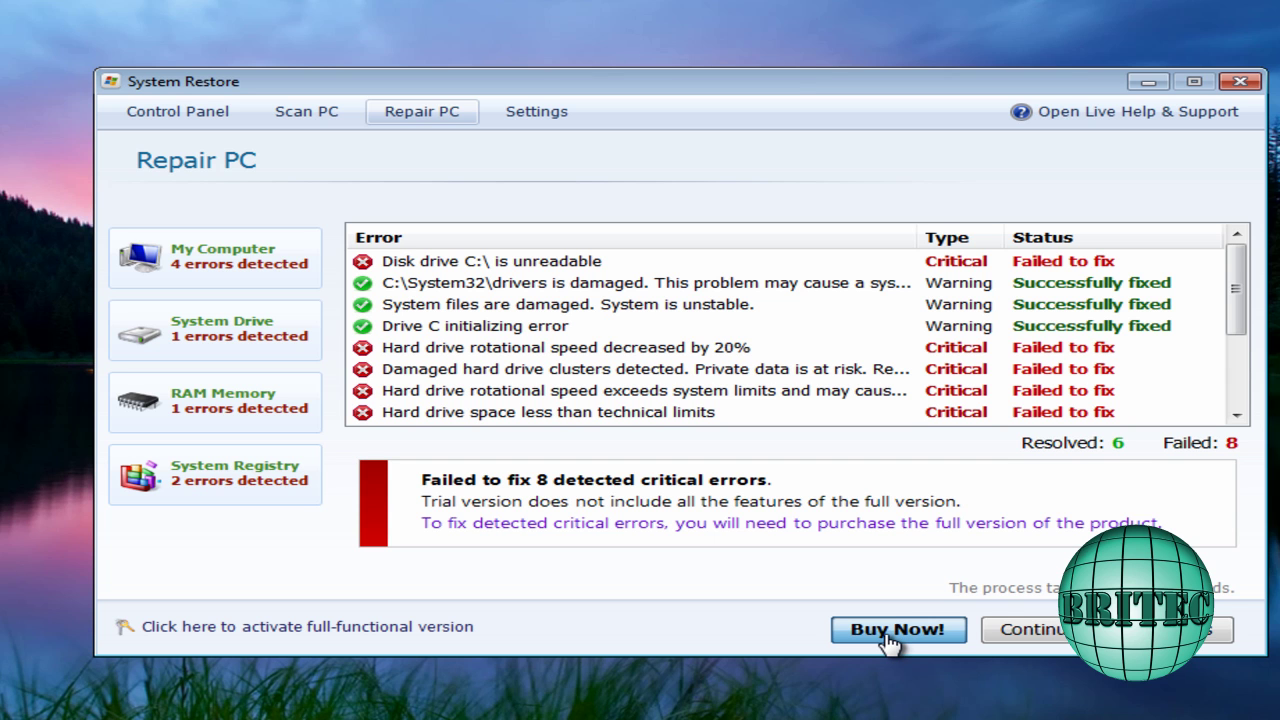
Scroll through the Buy Now! payment page, then continue with the trial to the Control Panel.
left_click(887, 638)
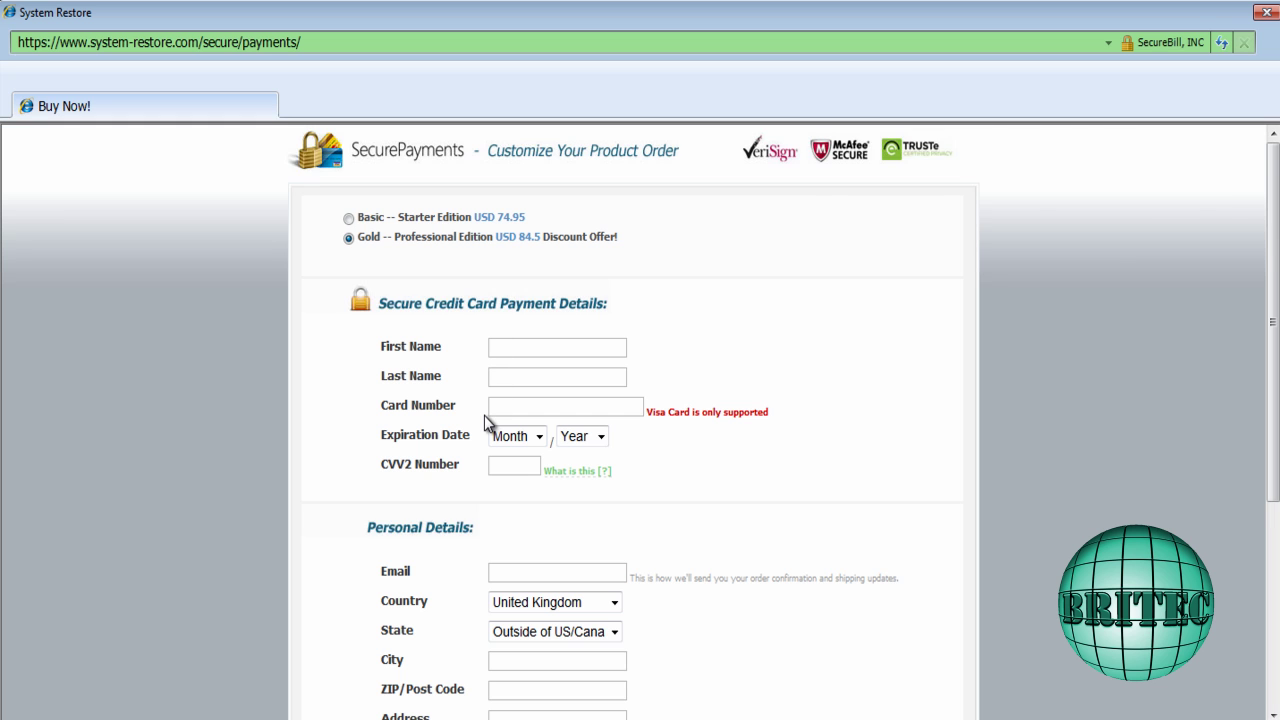
scroll(484, 424, "down", 4)
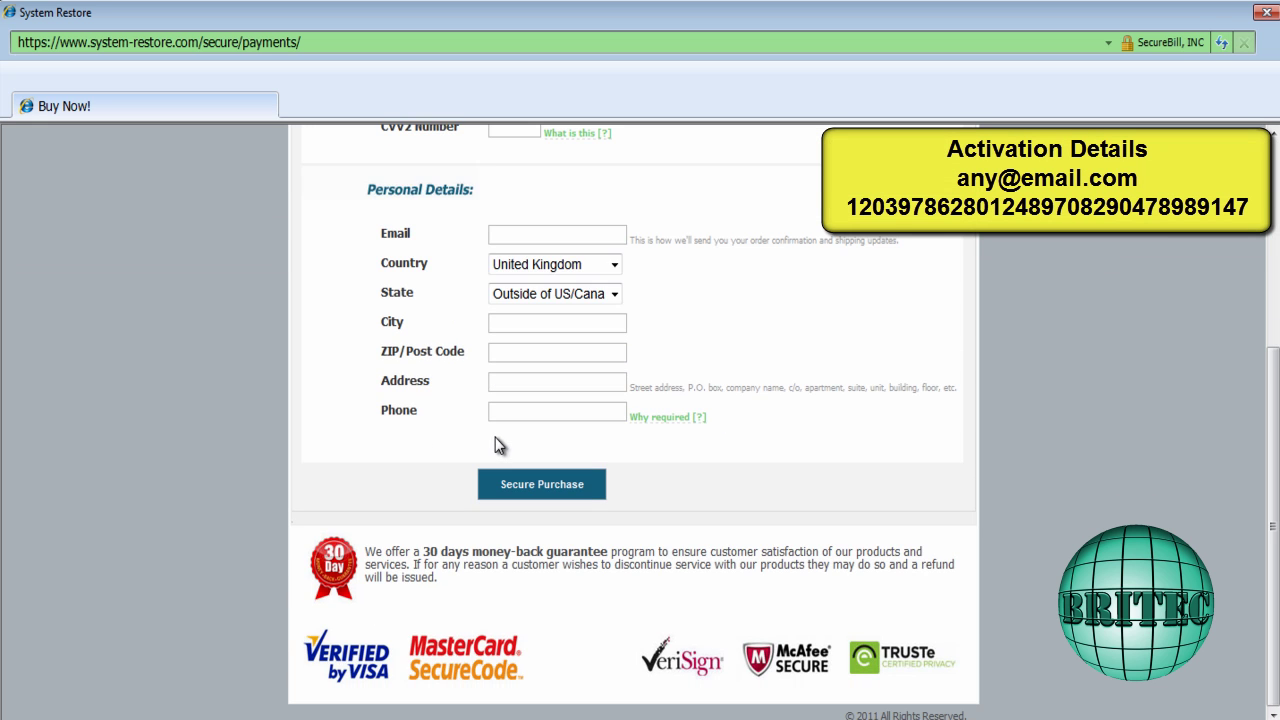
scroll(495, 437, "up", 4)
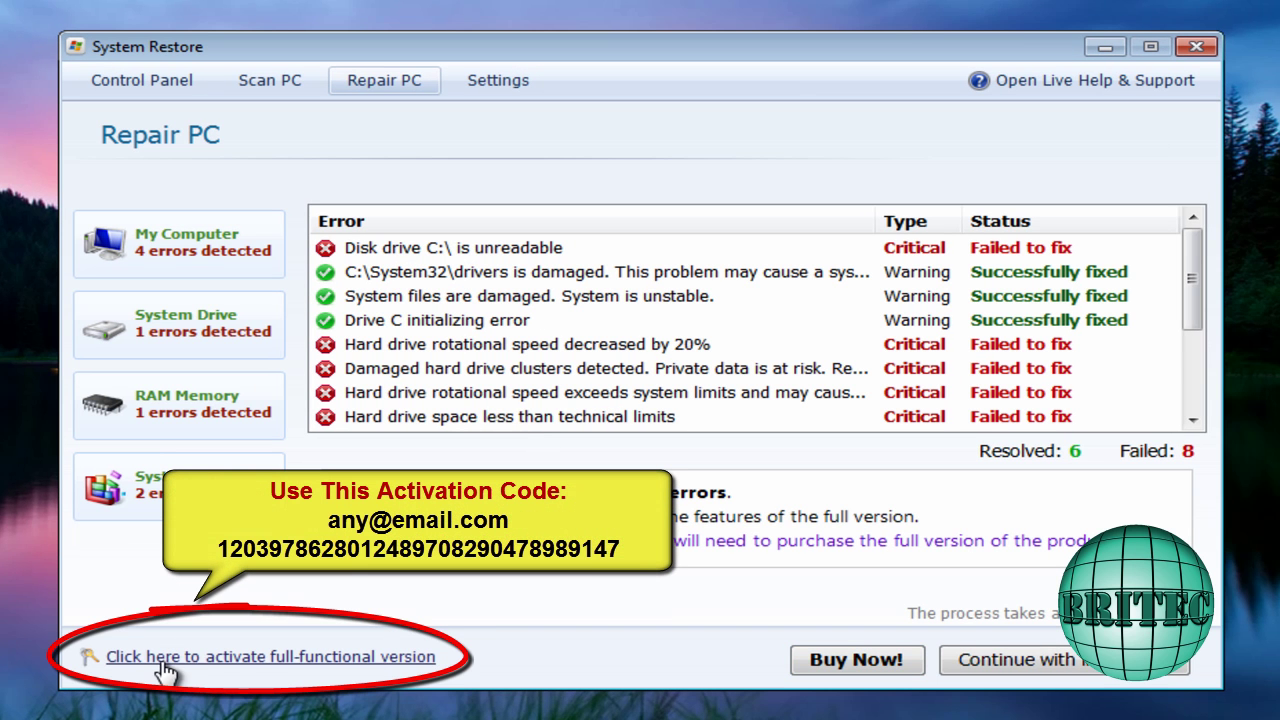
left_click(1050, 662)
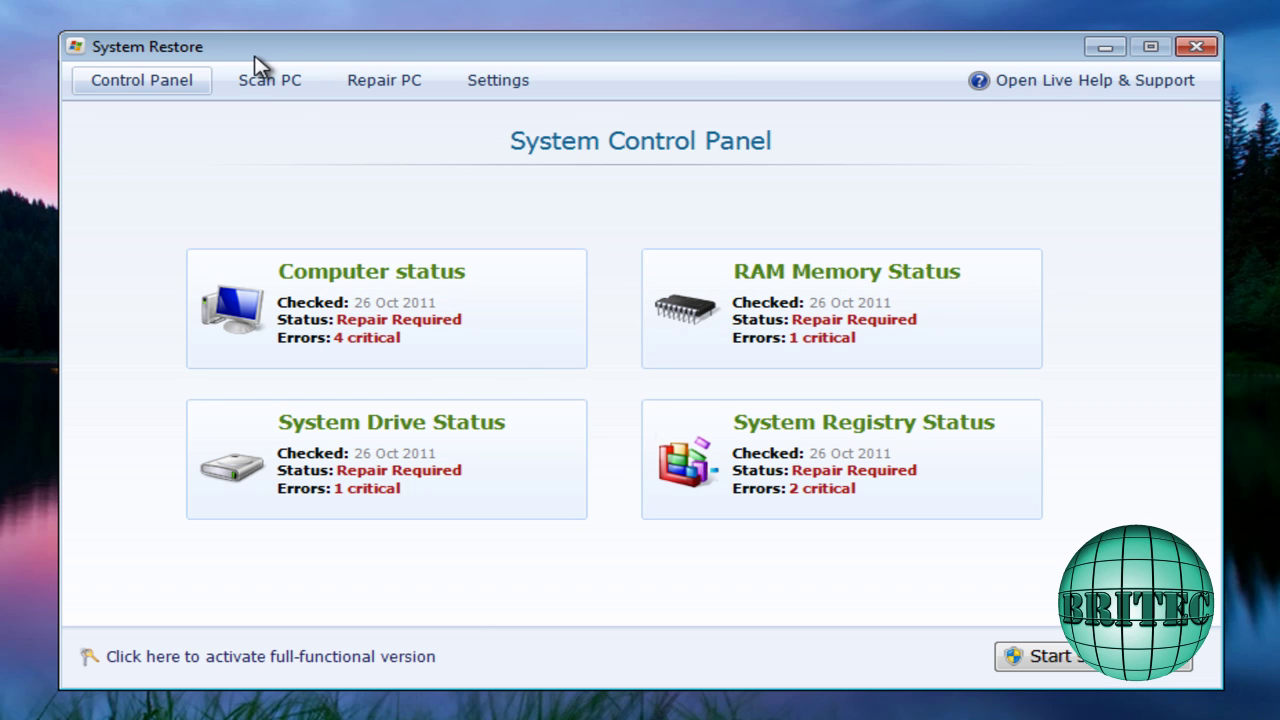
Navigate from Local Disk (C:) through Users and the user's profile to AppData\Local\Temp.
left_click_drag(257, 55, 1074, 68)
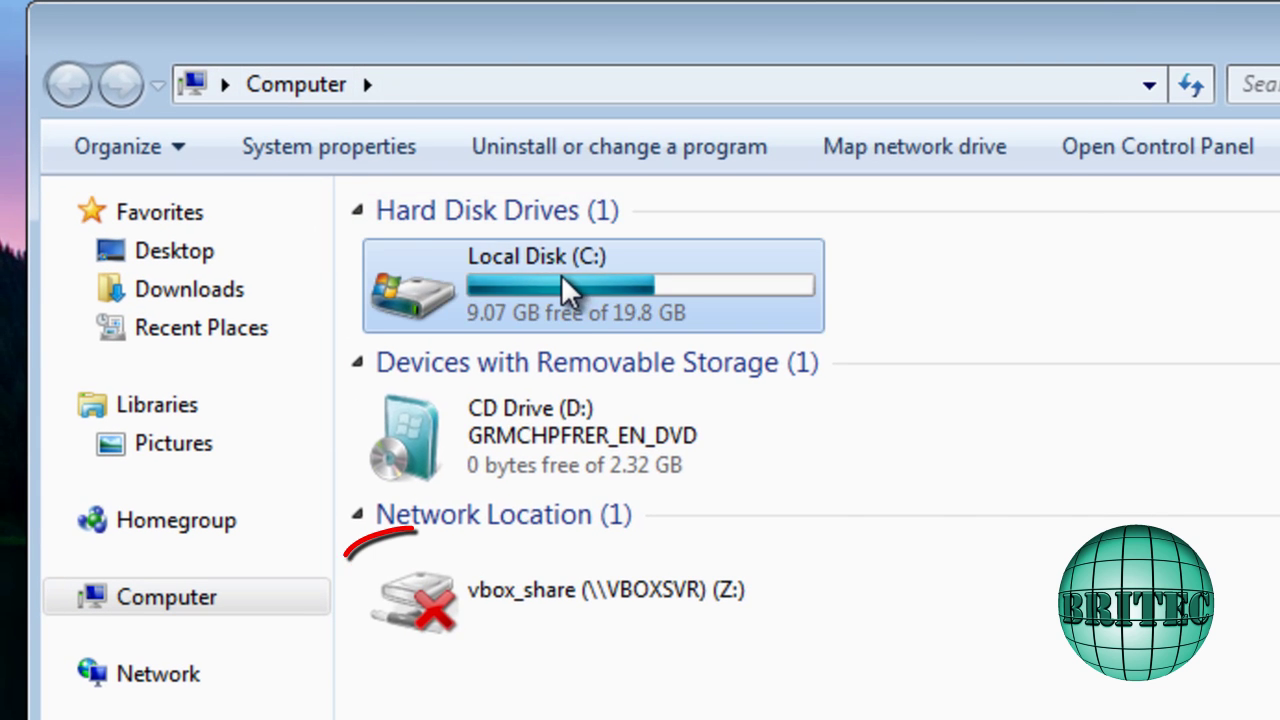
double_click(561, 274)
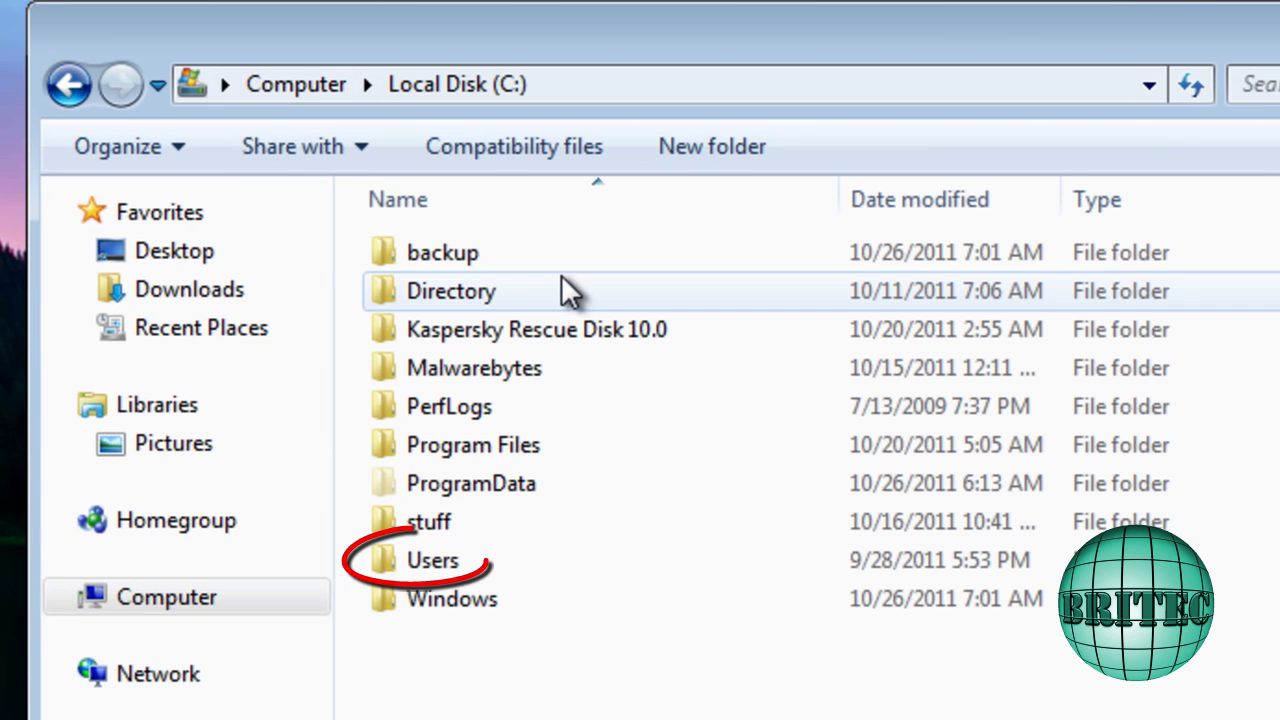
double_click(438, 578)
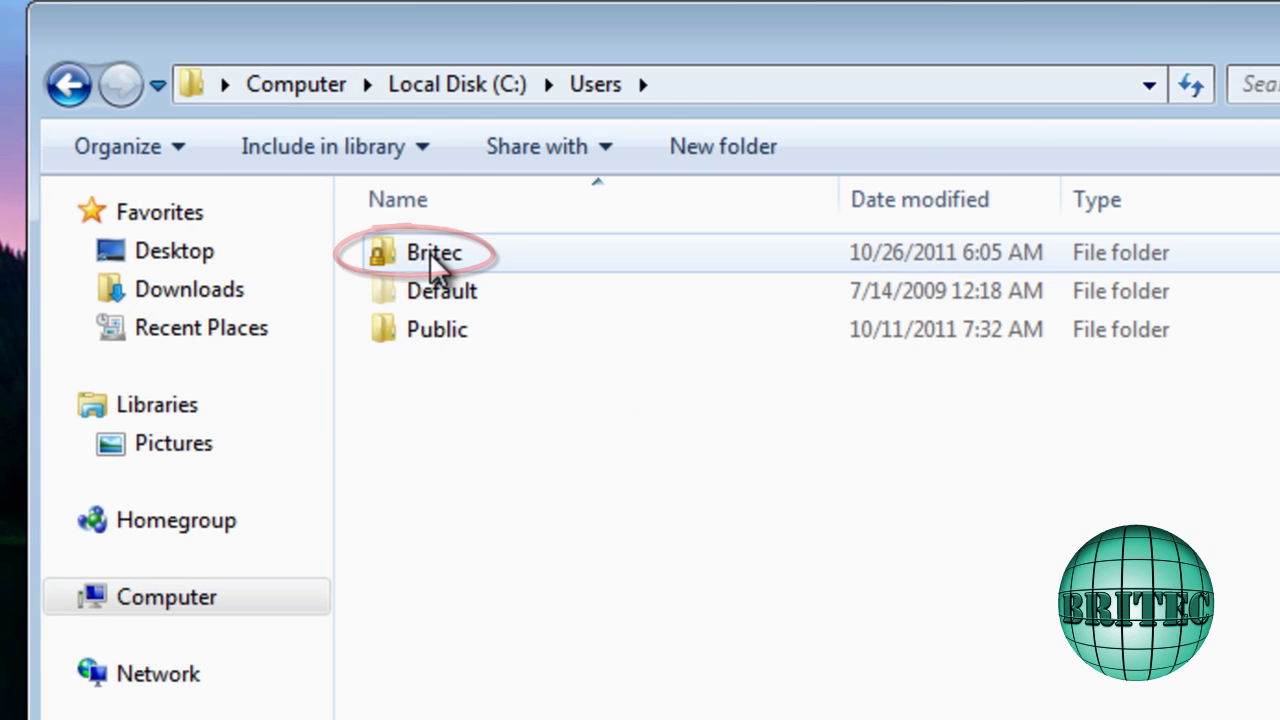
double_click(424, 266)
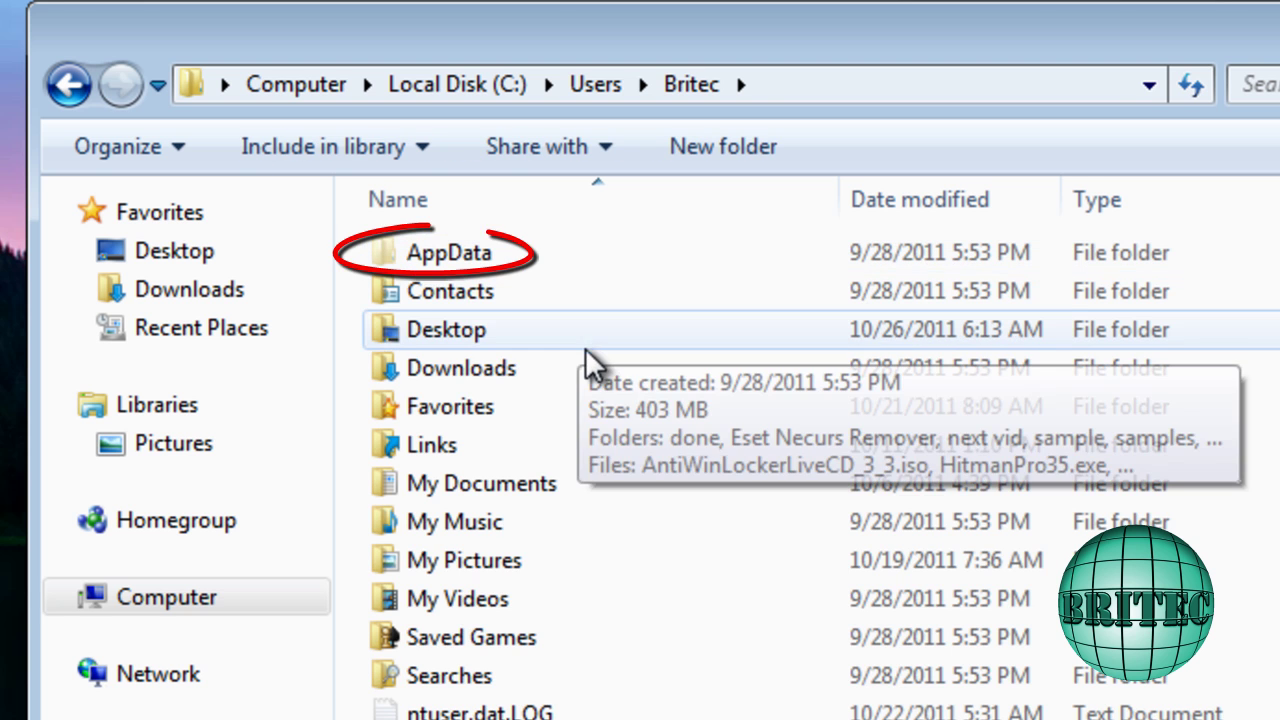
double_click(455, 262)
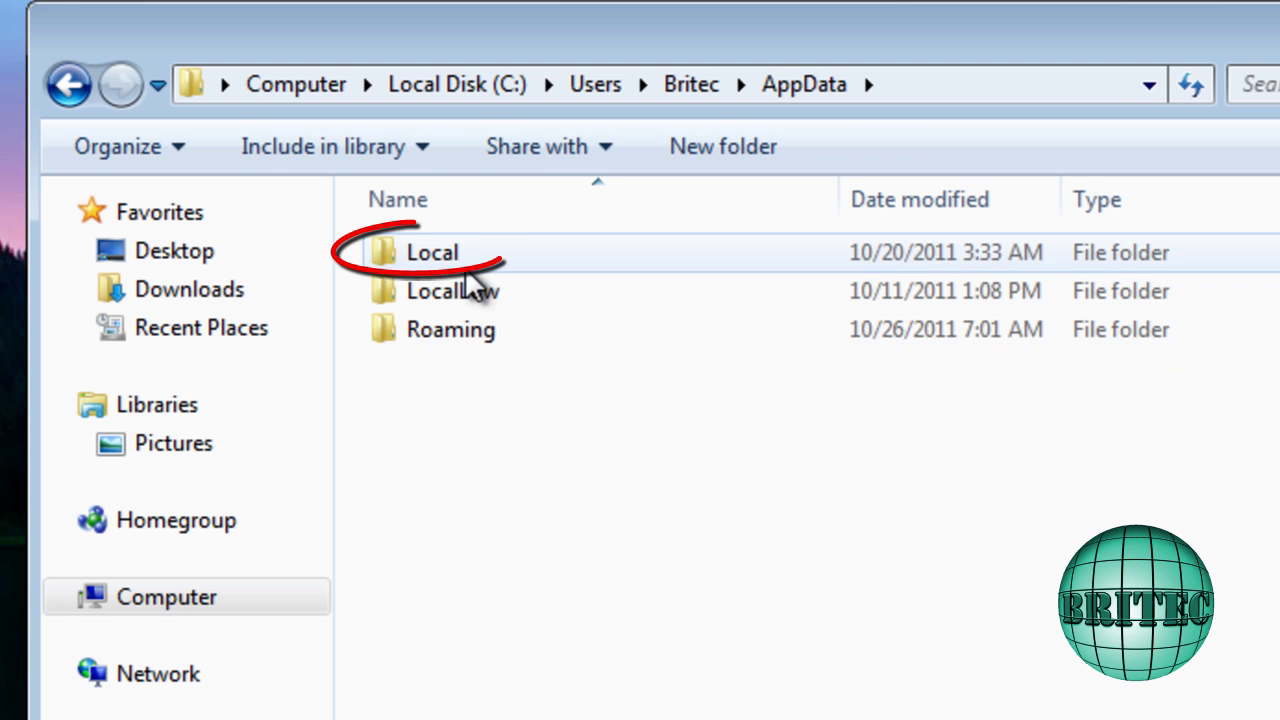
double_click(443, 265)
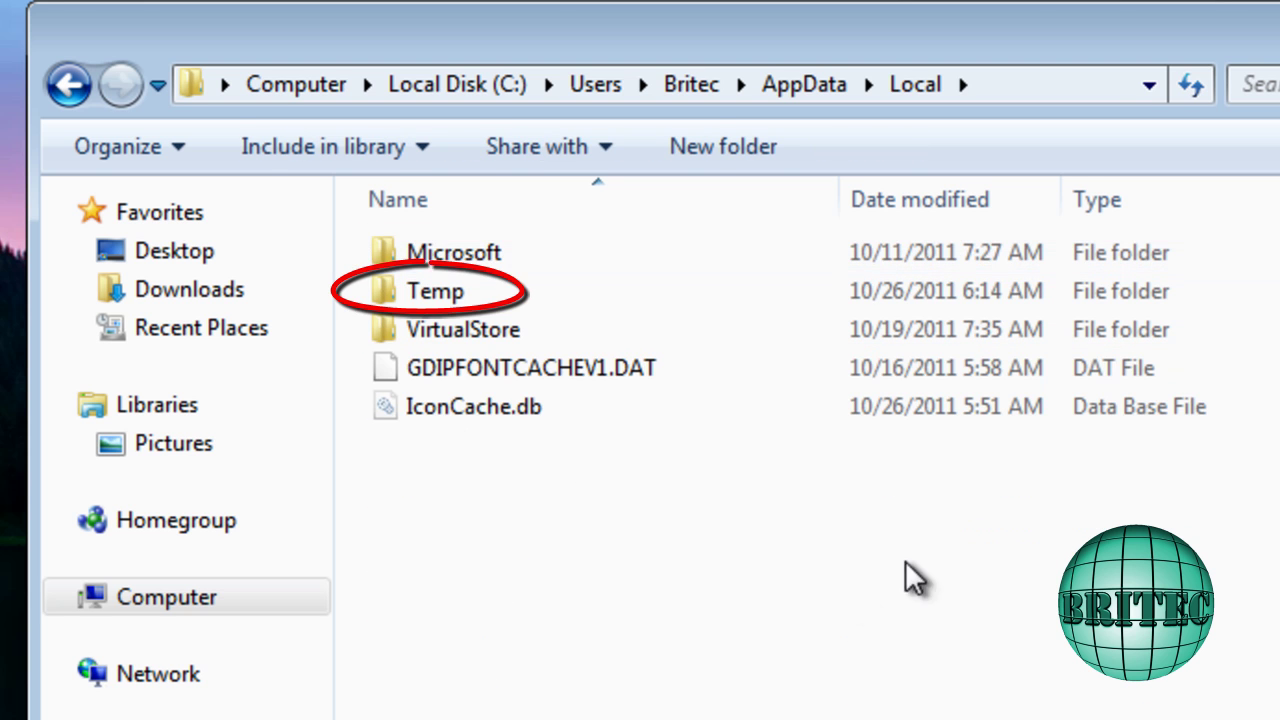
double_click(447, 297)
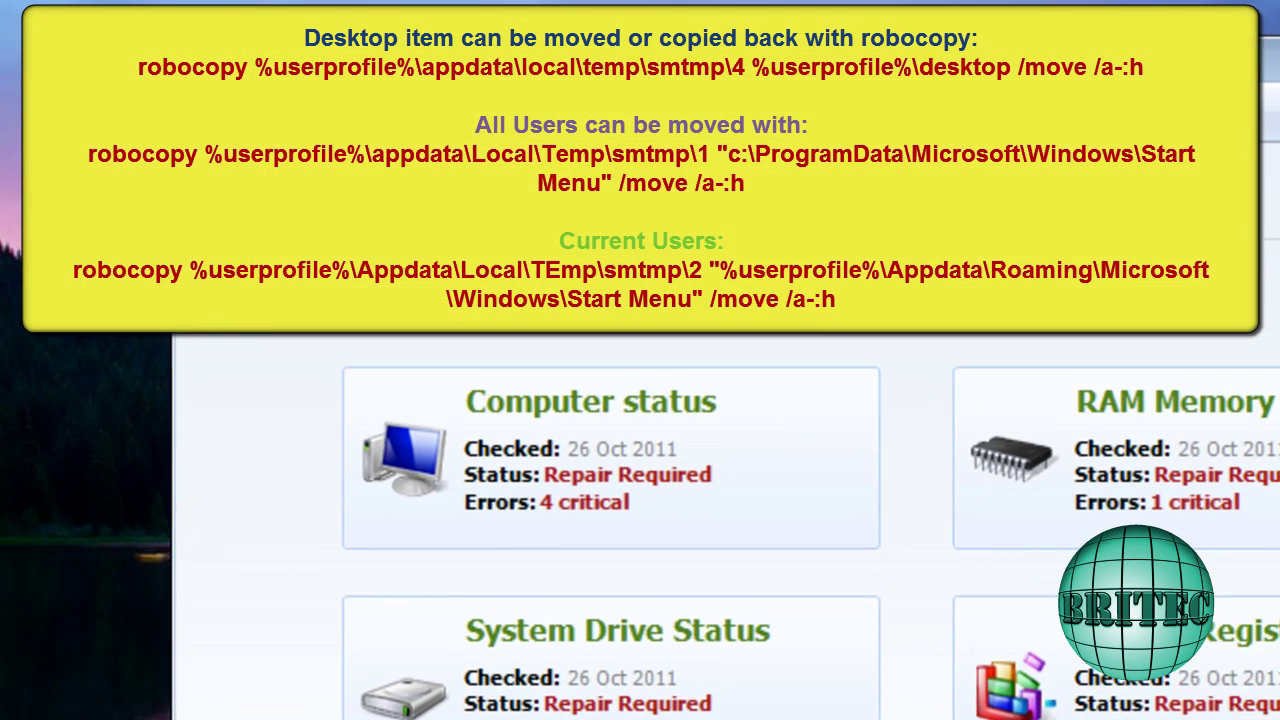
Open the Start menu, then dismiss it to bring the rogue's control panel forward.
key("super")
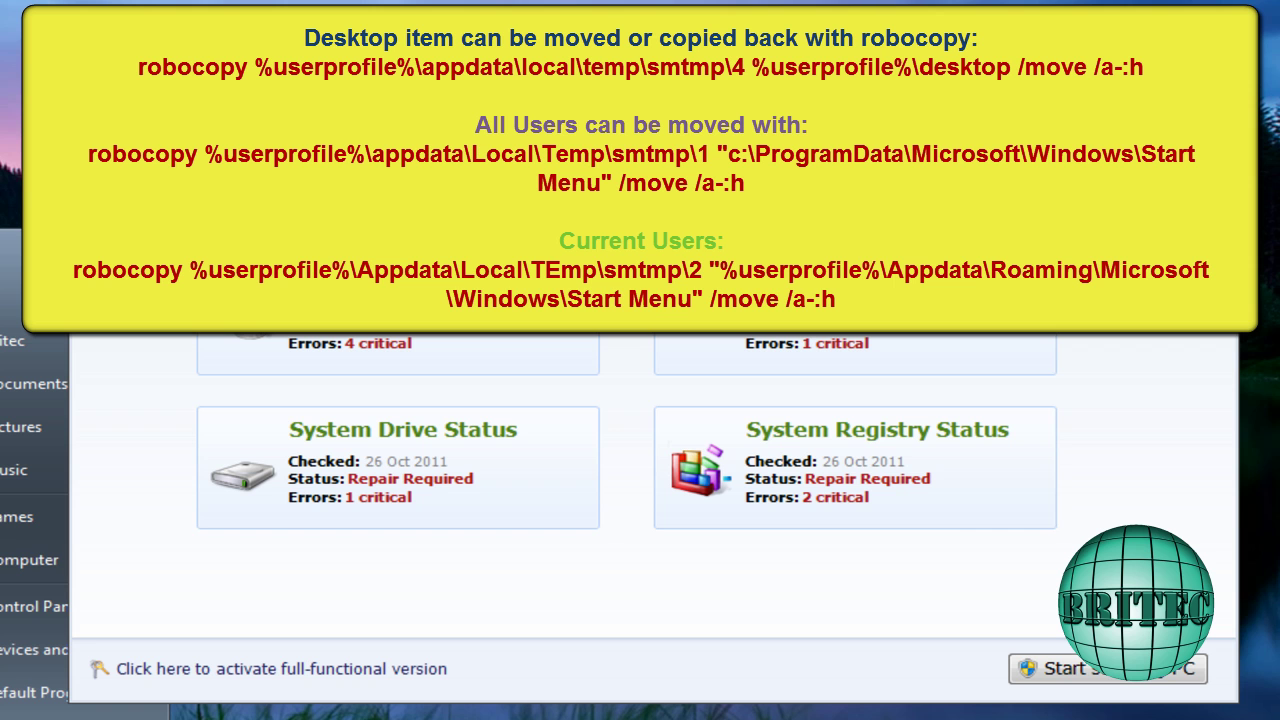
left_click(255, 608)
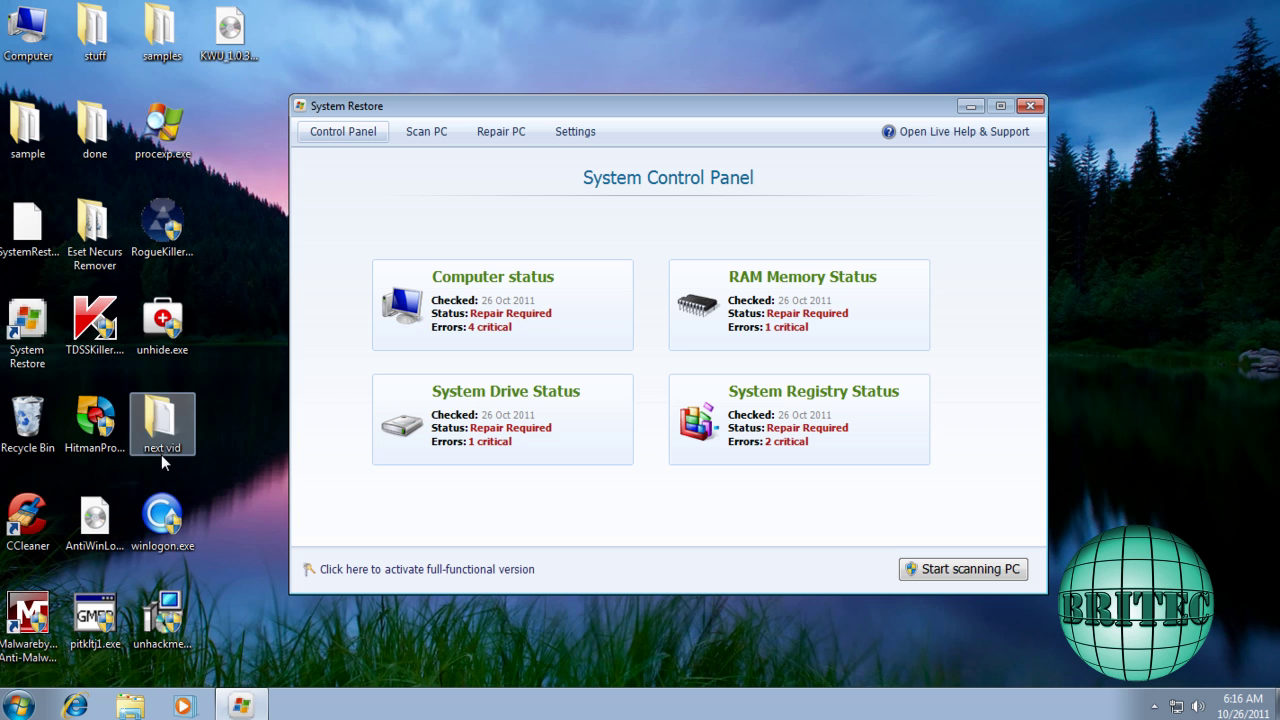
Launch the renamed Ultimate Process Detail & Killer with administrator rights.
double_click(163, 515)
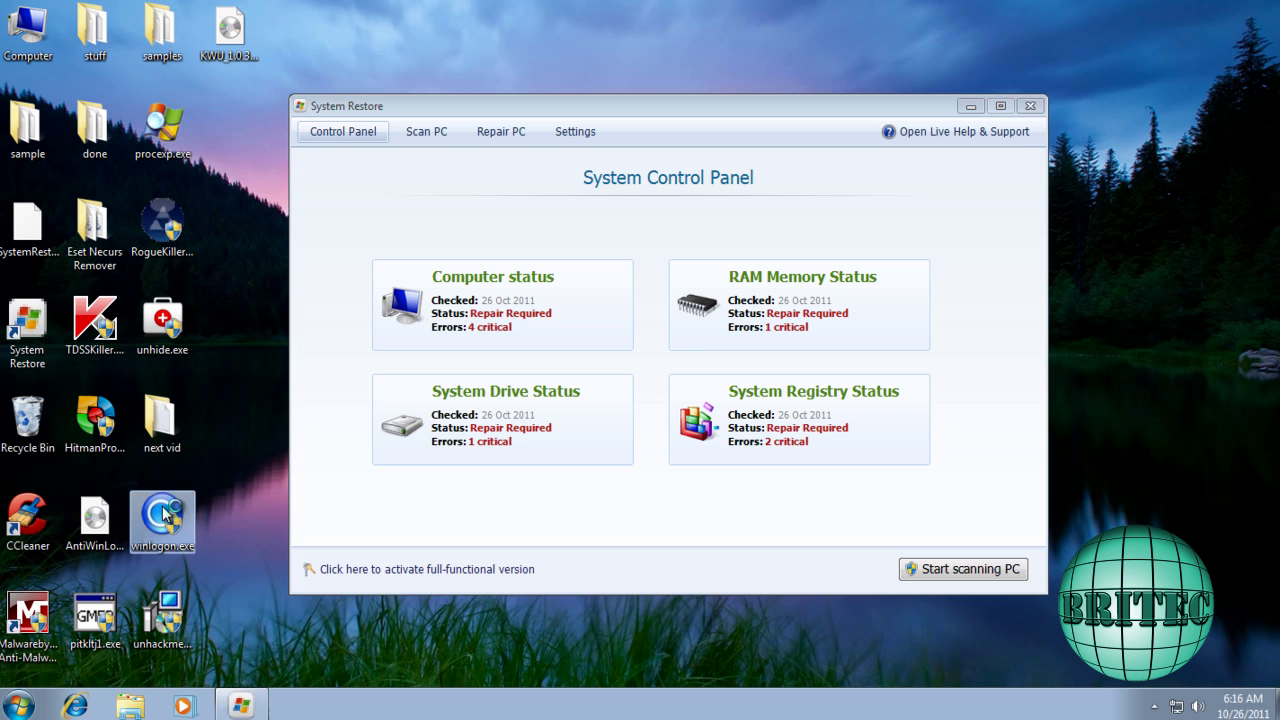
left_click(721, 385)
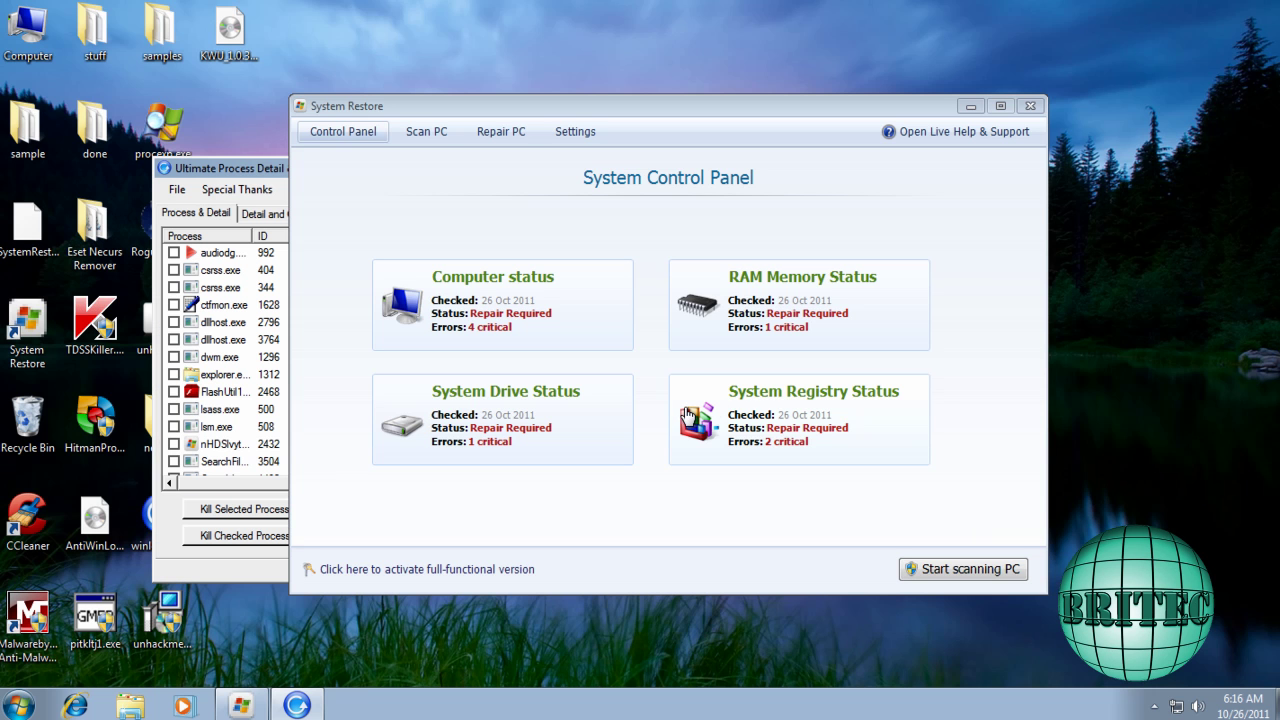
left_click_drag(502, 112, 1210, 141)
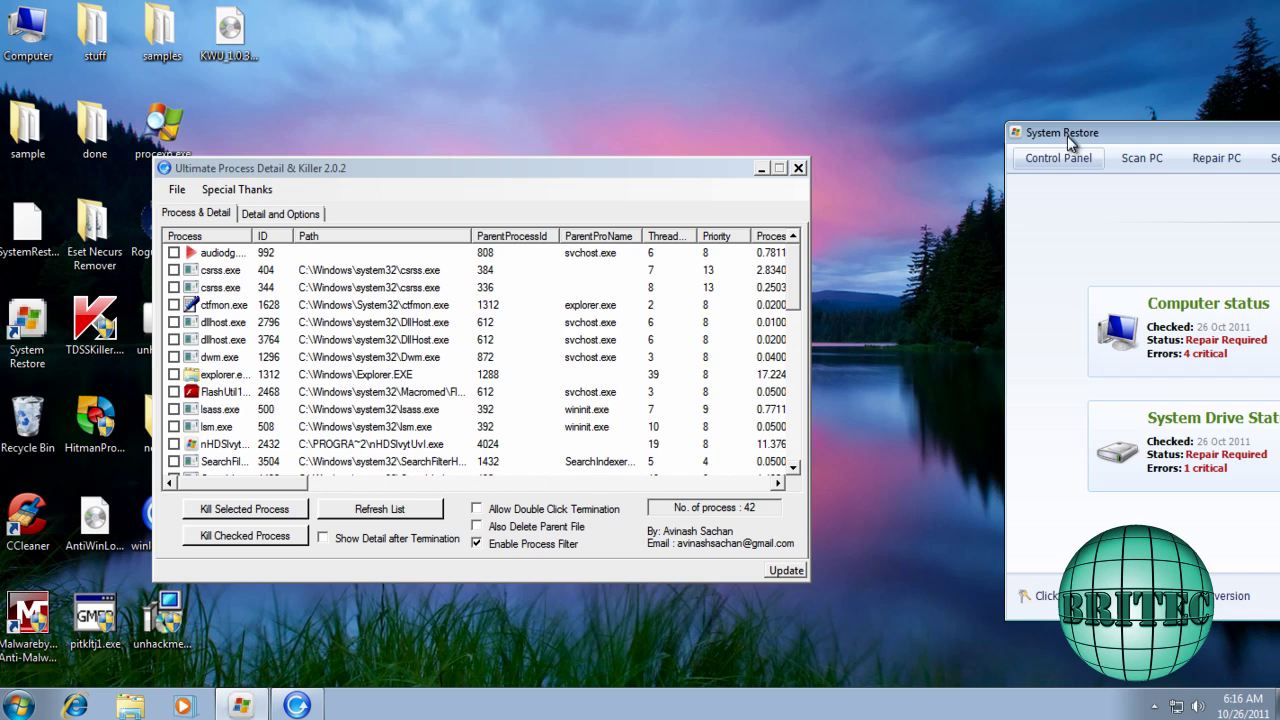
left_click_drag(1060, 135, 894, 134)
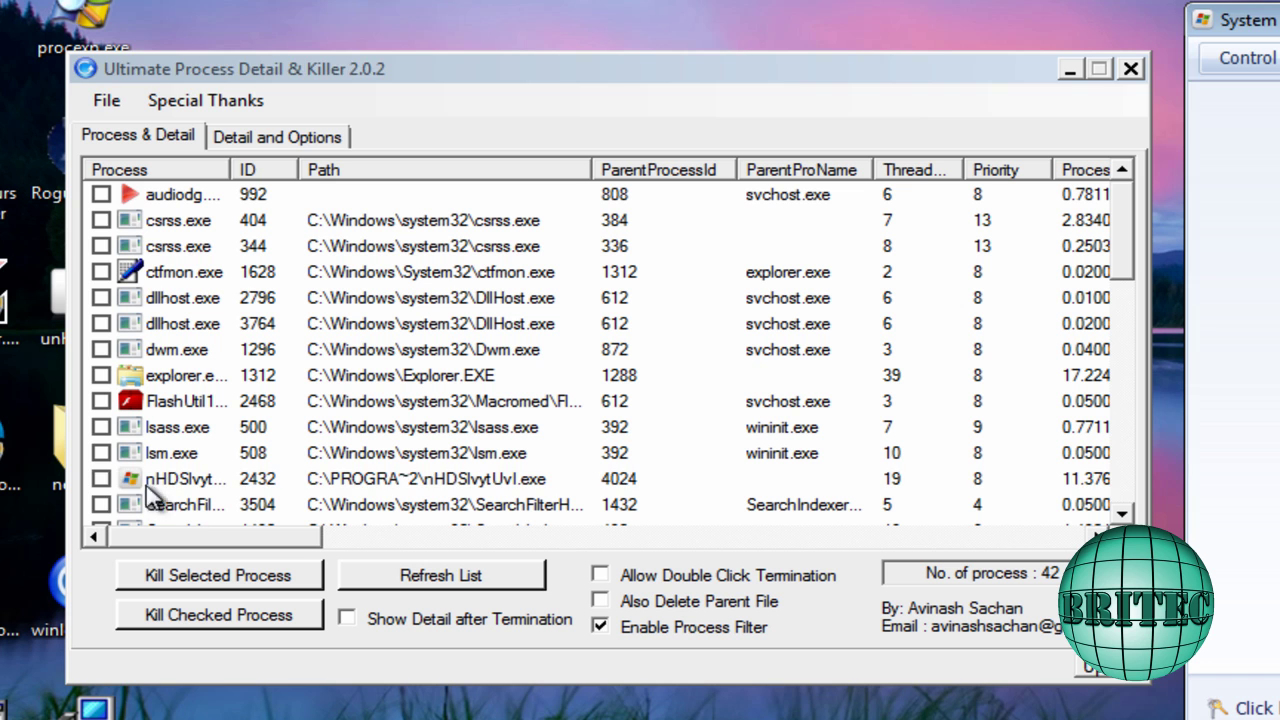
Kill the nHDSlvytUvI.exe process with Also Delete Parent File enabled.
left_click(101, 479)
left_click(161, 477)
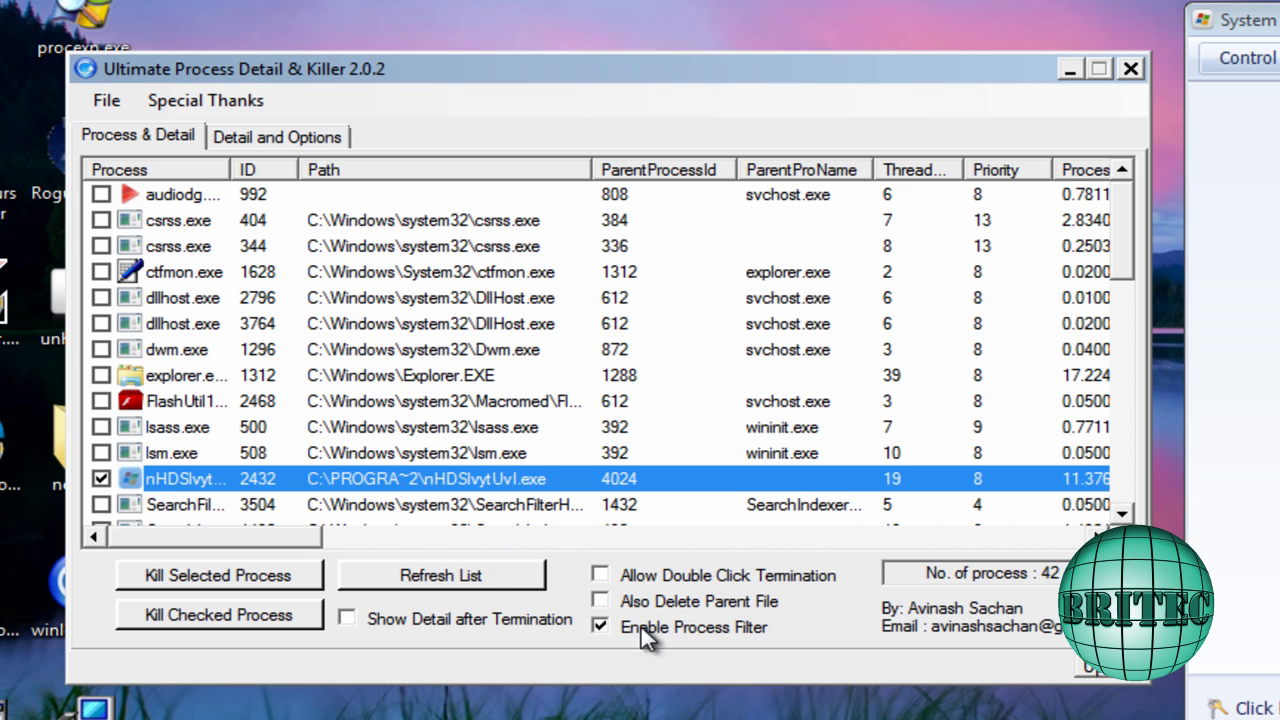
left_click(602, 601)
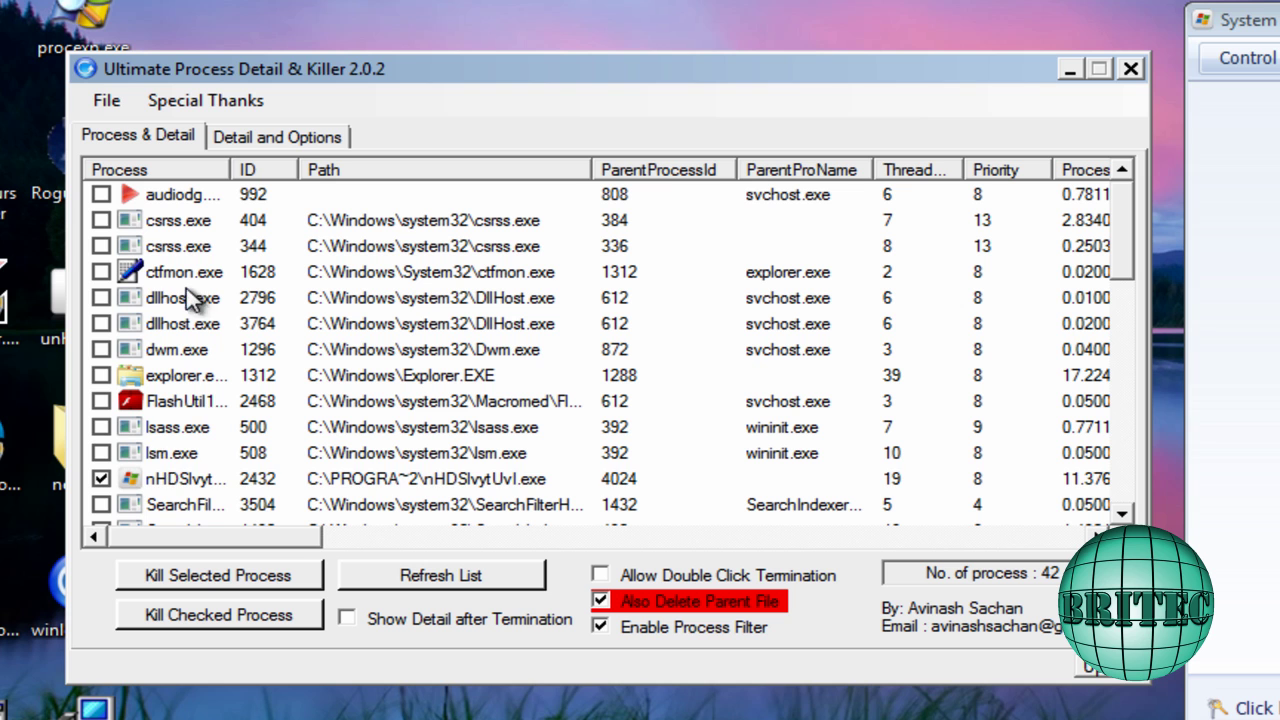
left_click(168, 480)
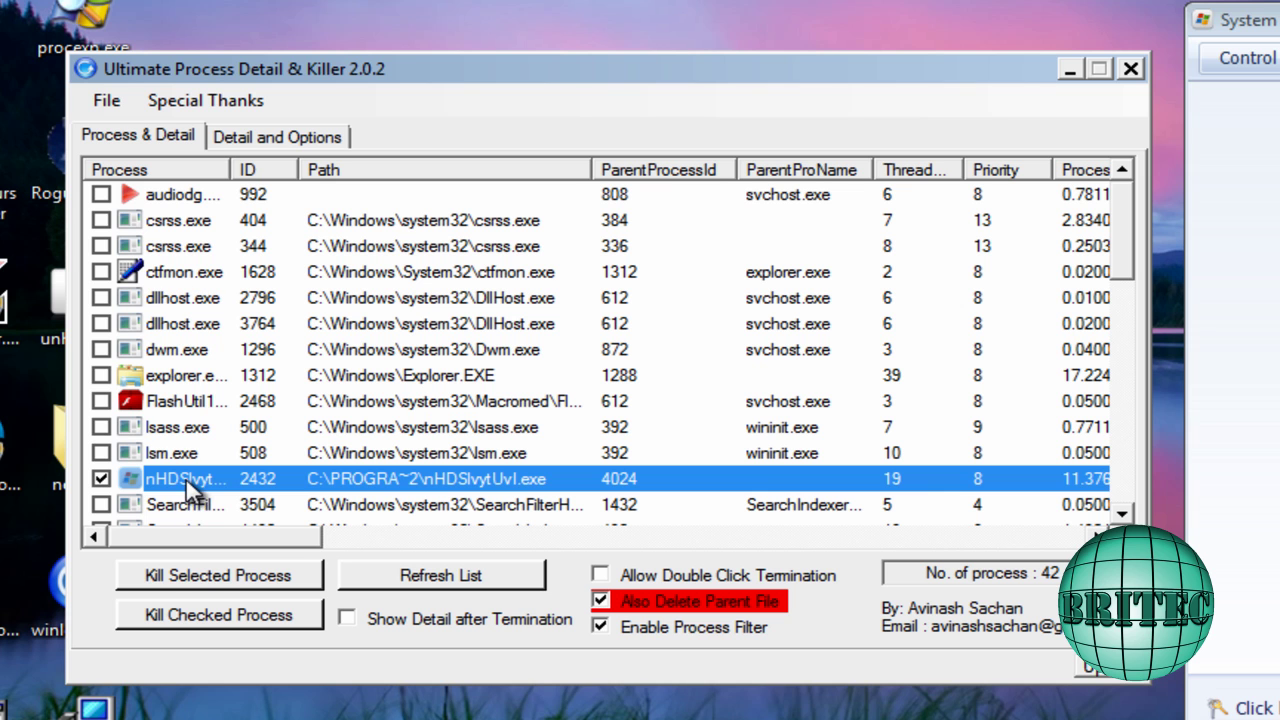
left_click(216, 580)
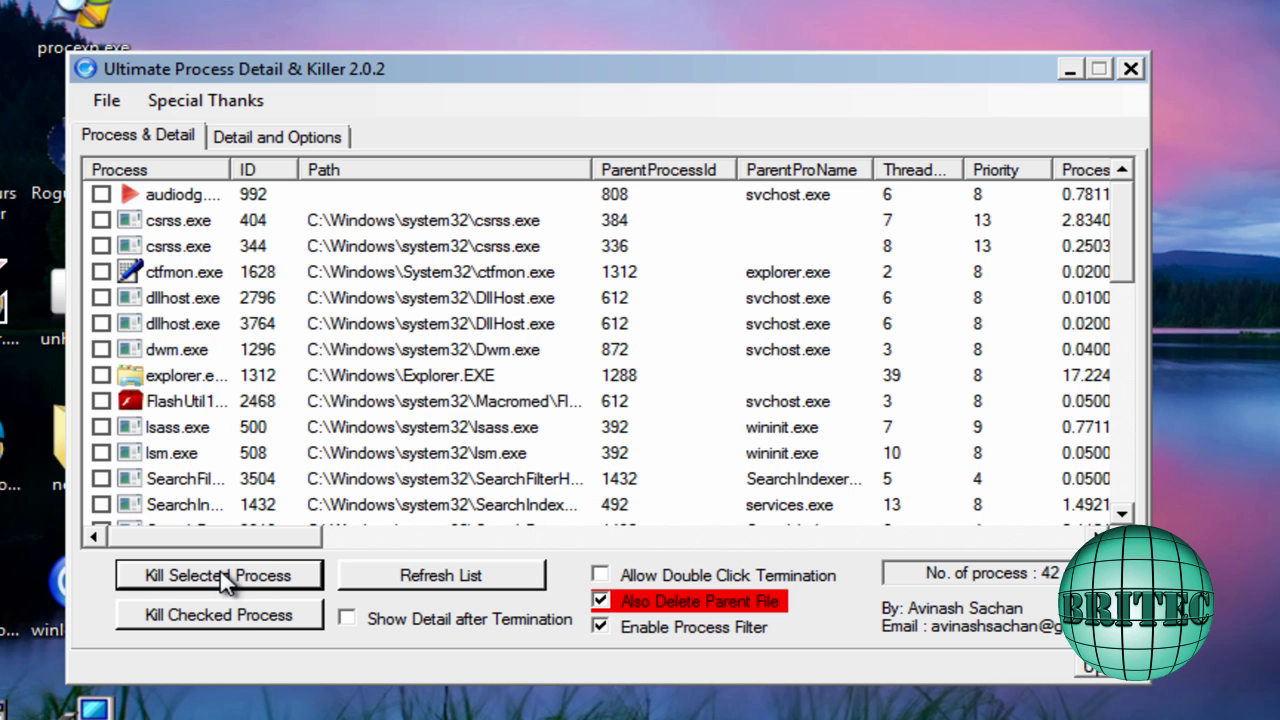
Close the process killer and open C:\ProgramData from Computer.
left_click(1130, 66)
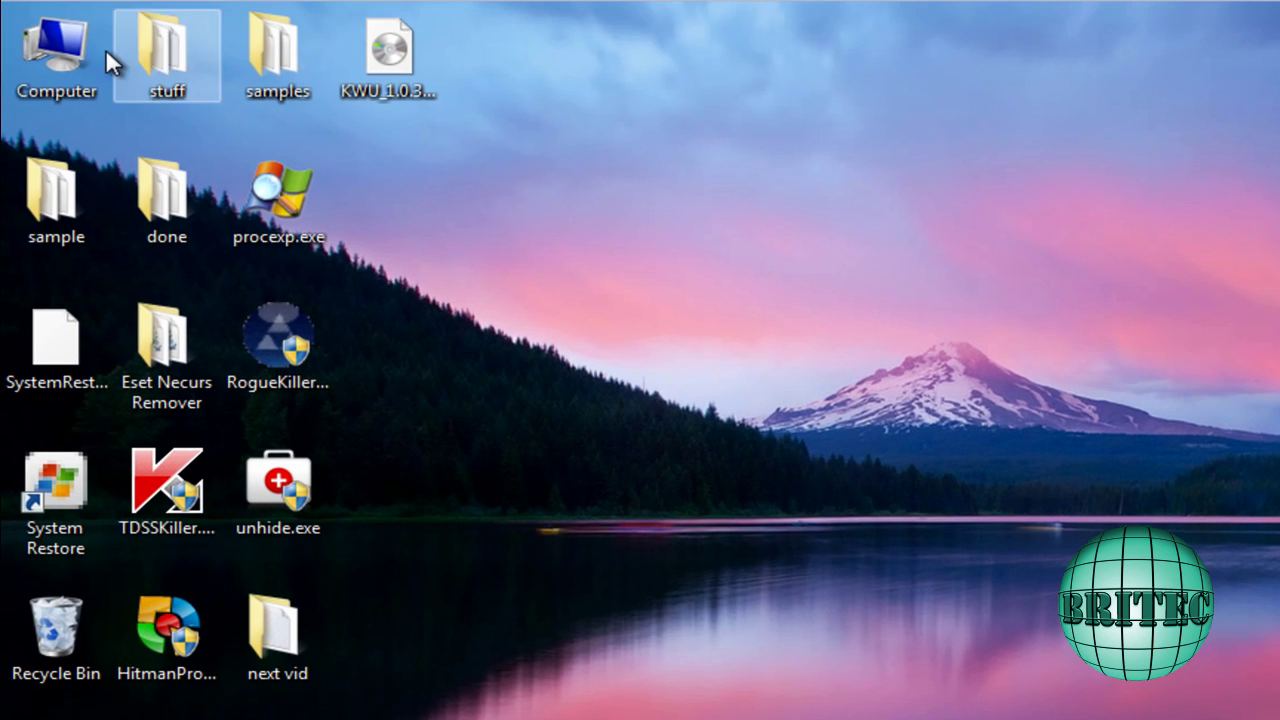
double_click(55, 45)
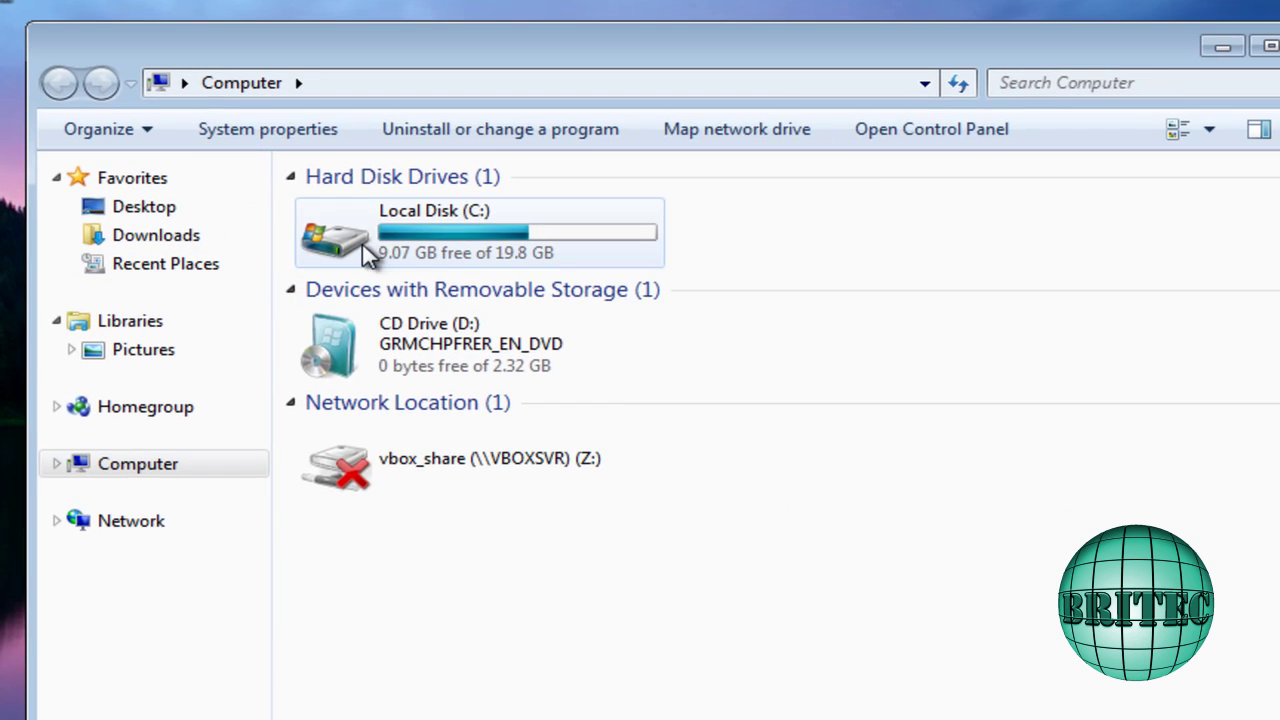
double_click(314, 232)
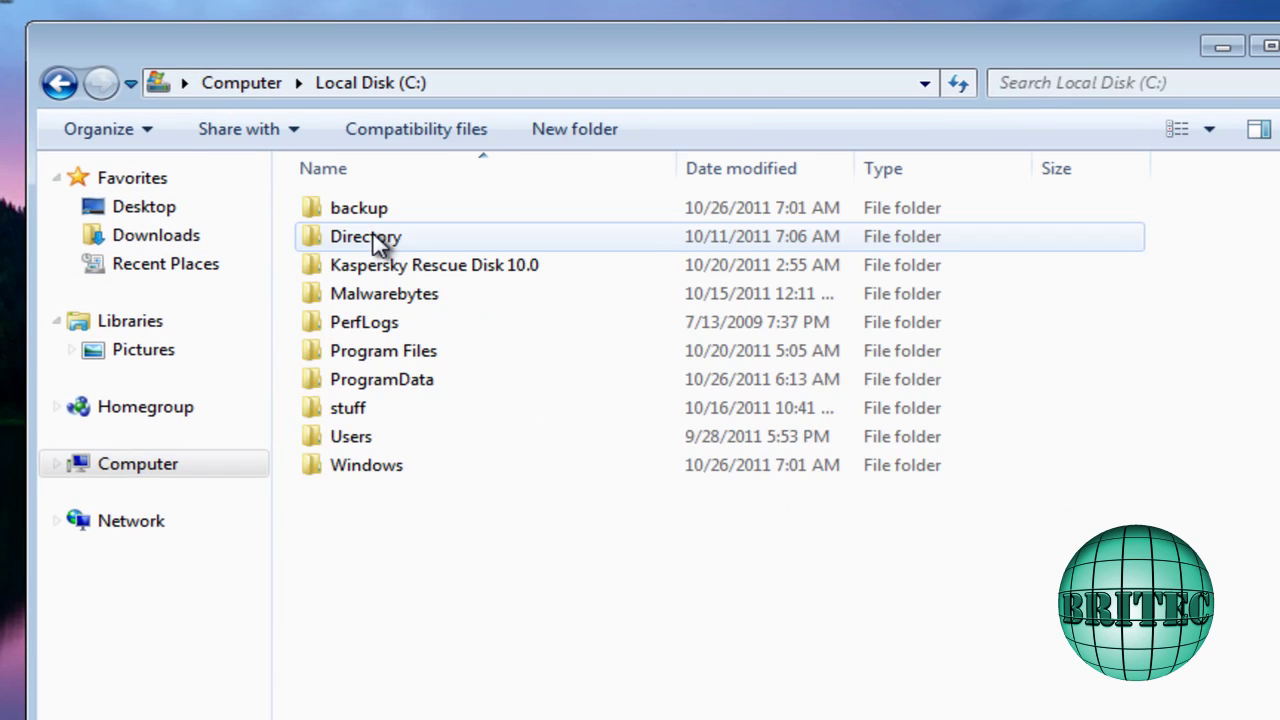
double_click(362, 380)
Delete the four leftover rogue files, confirming and granting administrator permission.
left_click(368, 393)
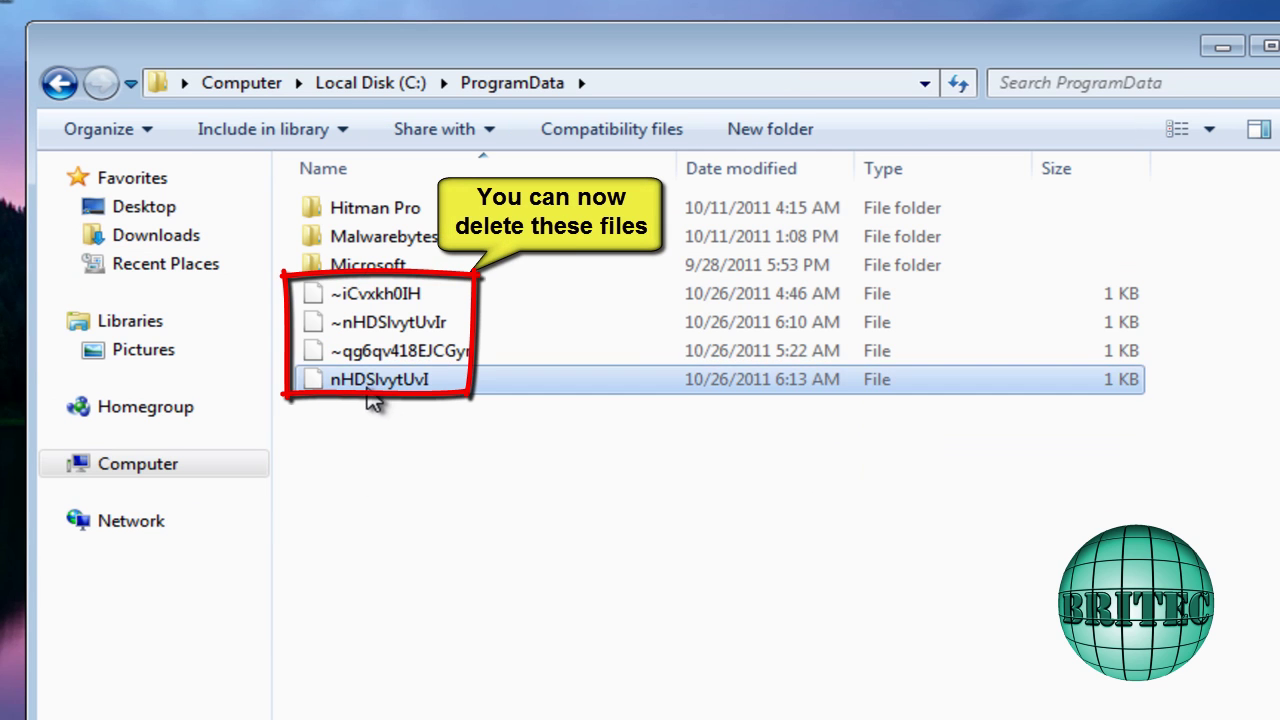
left_click(362, 293, "shift")
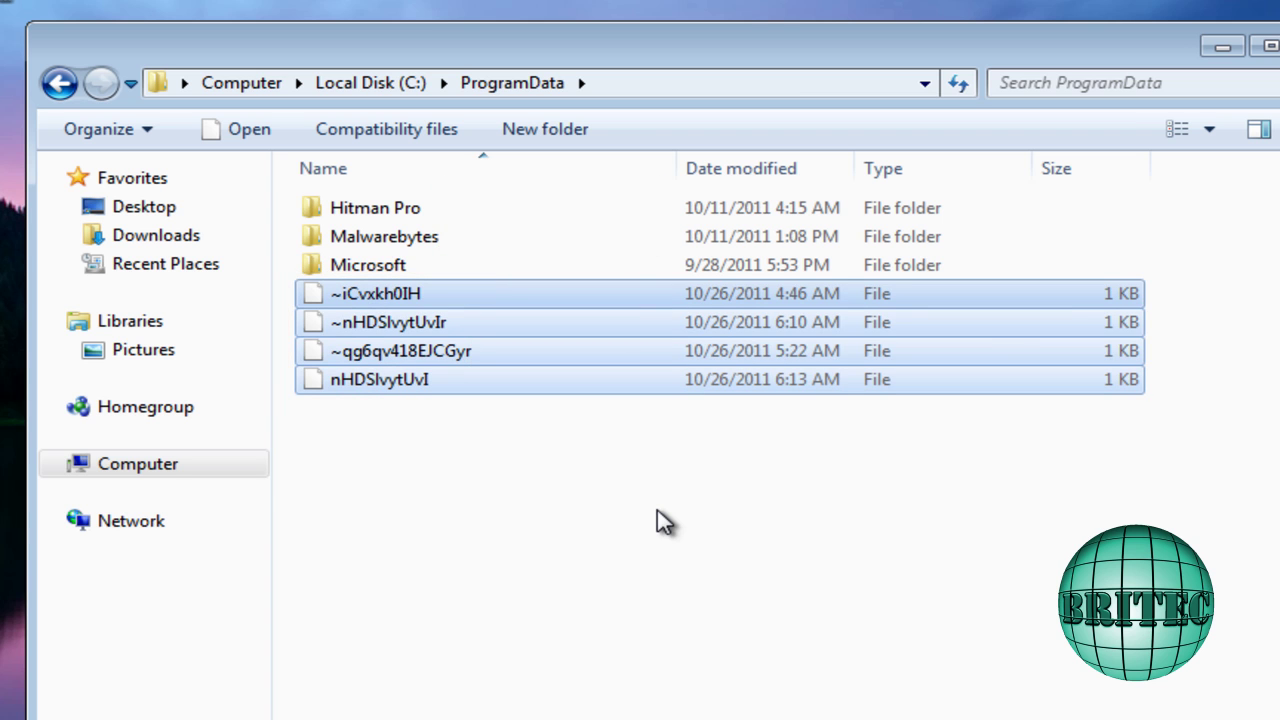
key("Delete")
left_click(735, 458)
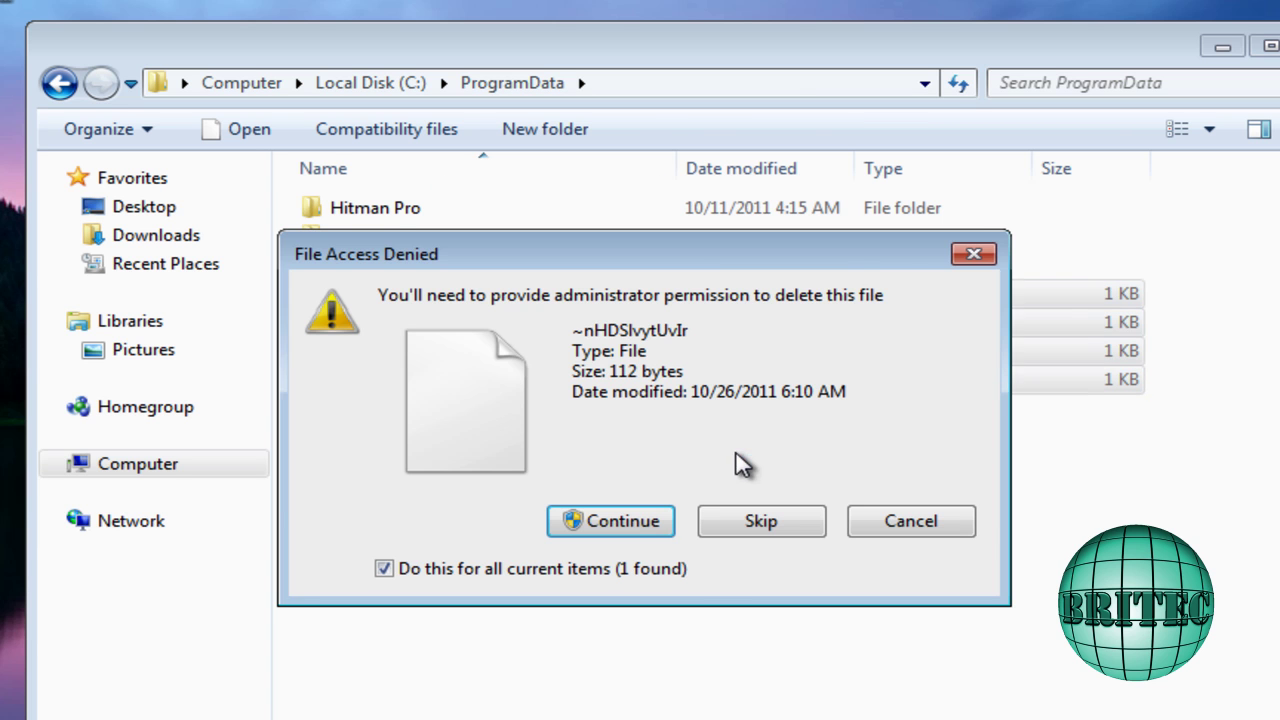
left_click(663, 533)
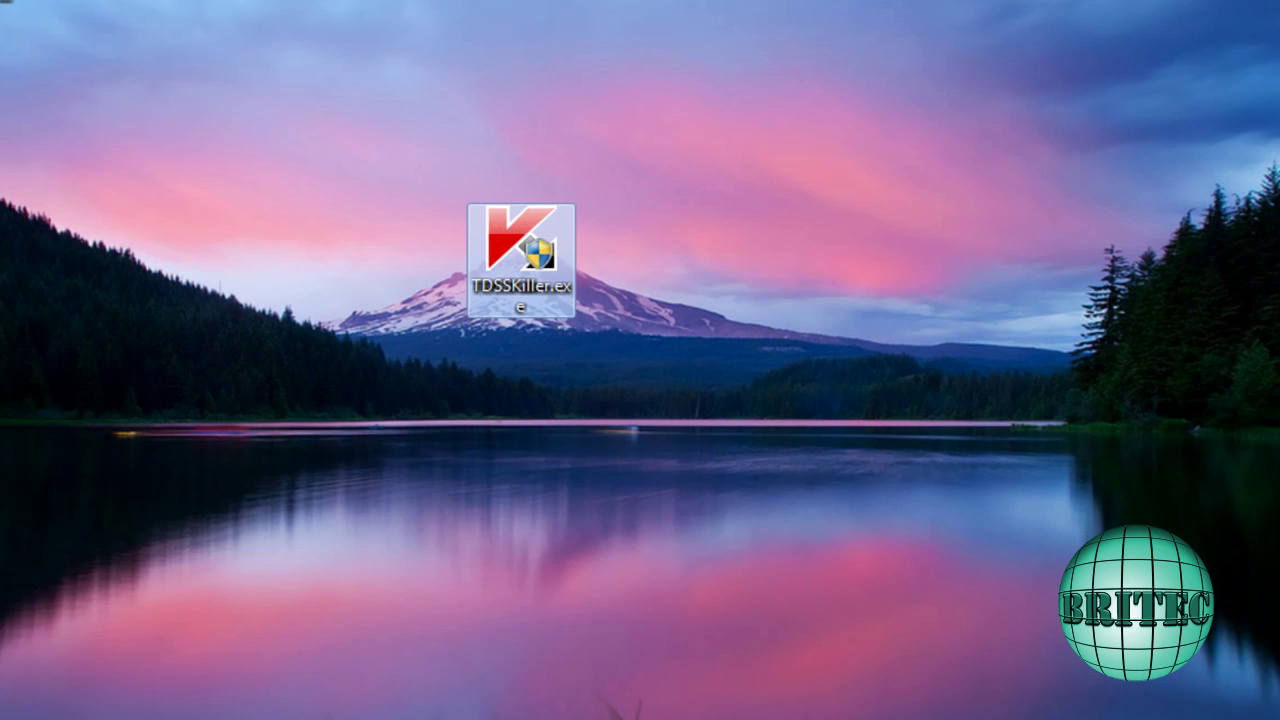
Run TDSSKiller as administrator, scan, cure Rootkit.Boot.SST.a and reboot the computer.
left_click(769, 485)
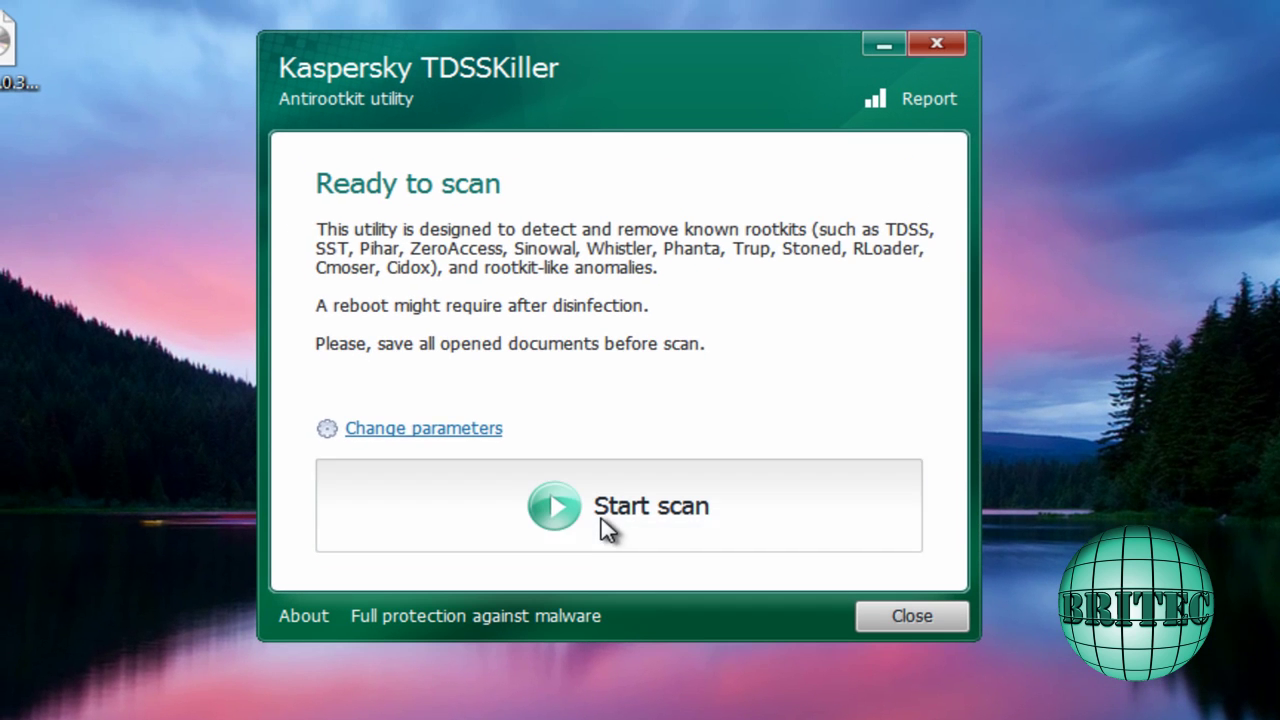
left_click(603, 519)
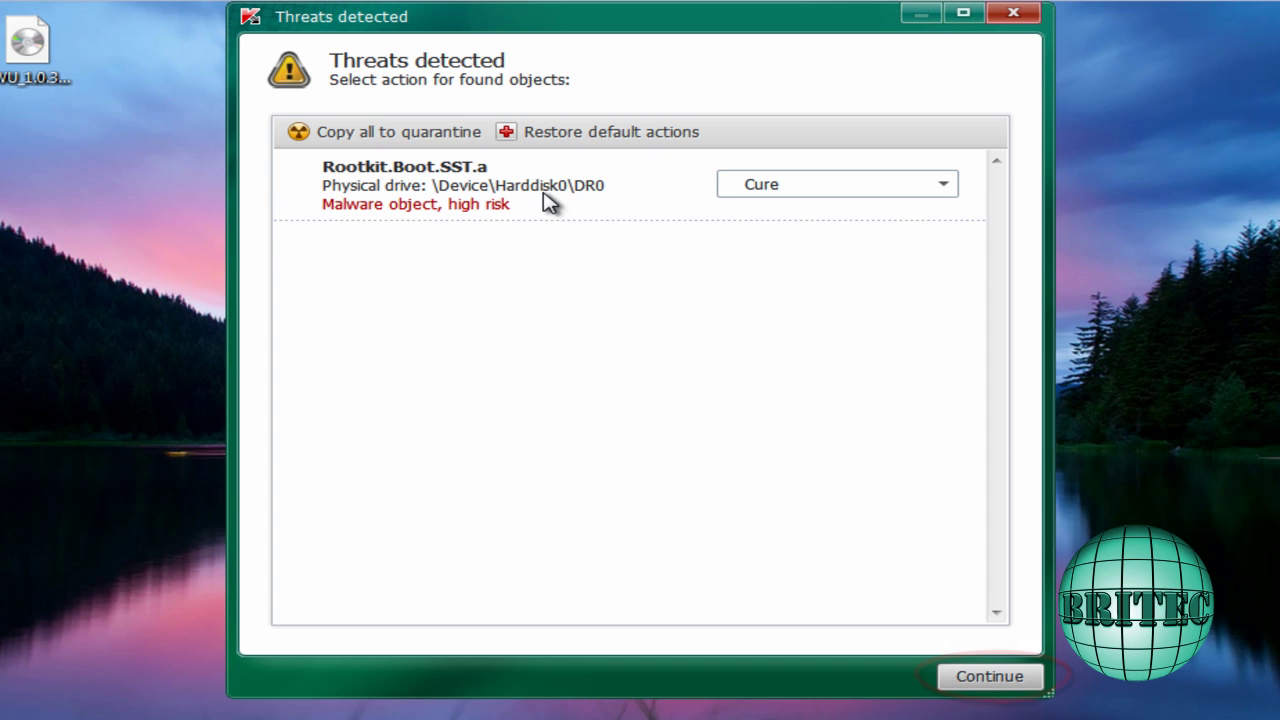
left_click(963, 678)
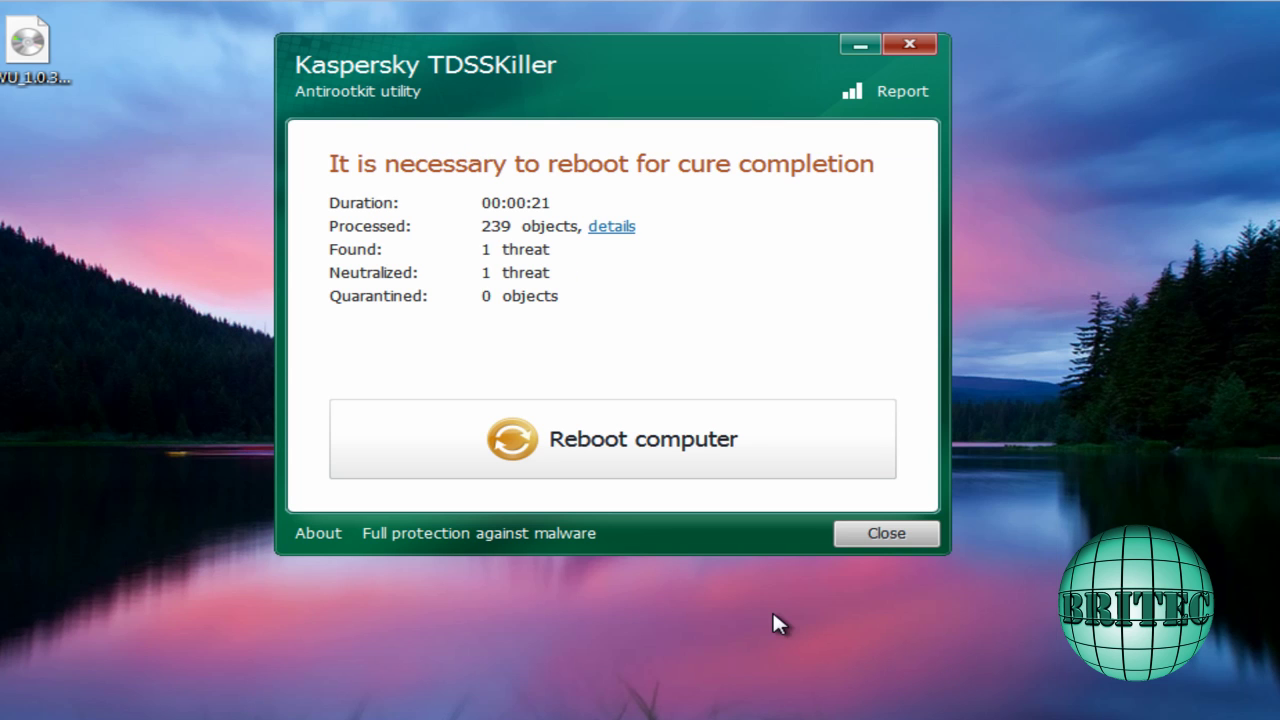
left_click(620, 458)
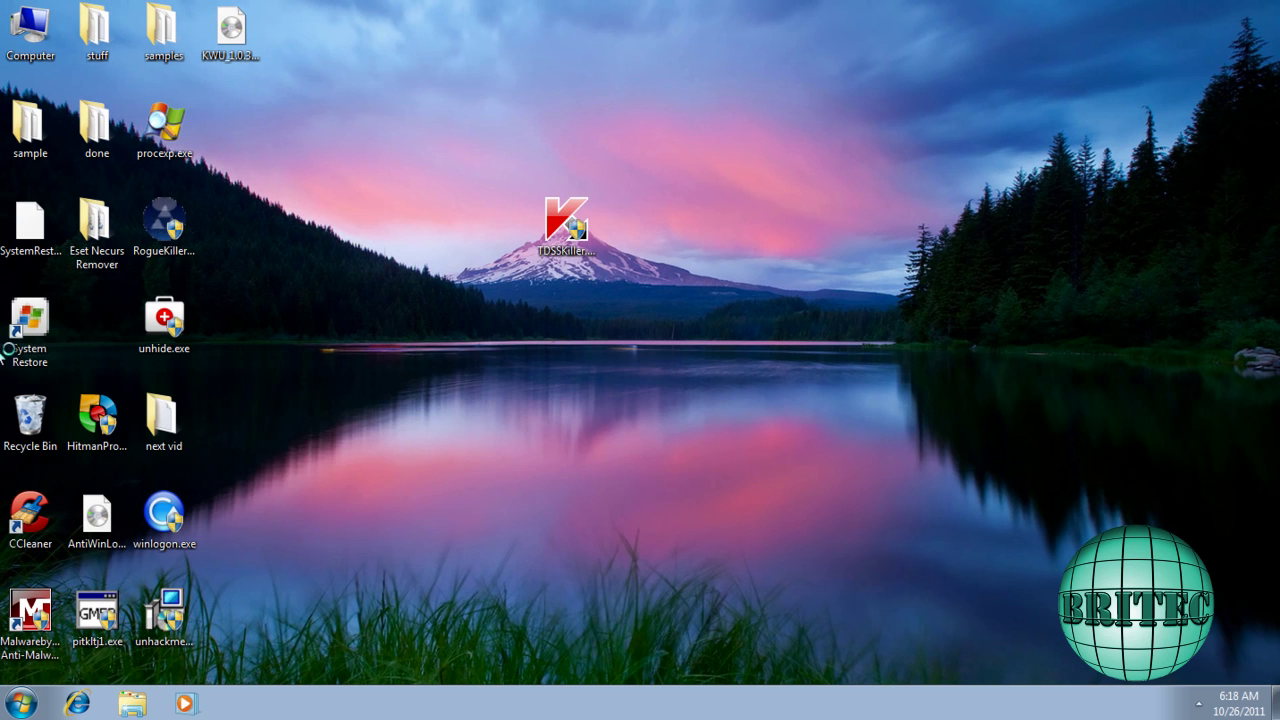
Delete the System Restore desktop shortcut, then open and close the Start menu.
right_click(38, 310)
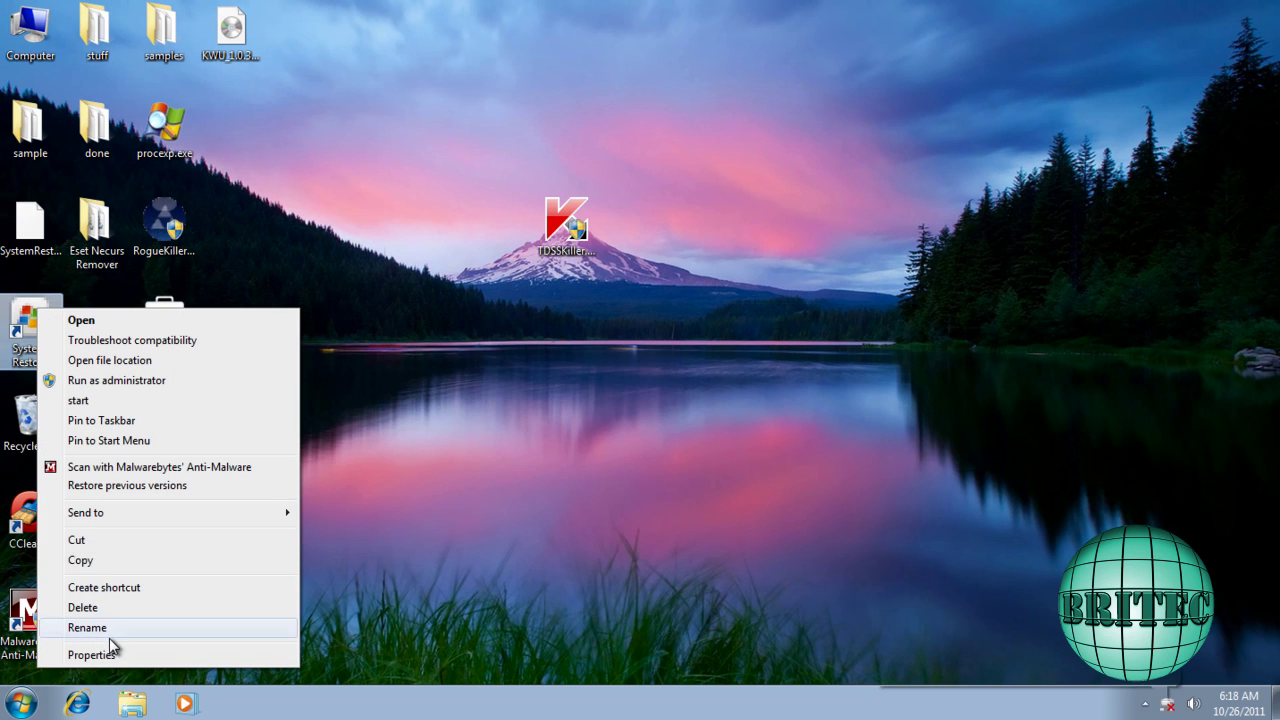
left_click(100, 607)
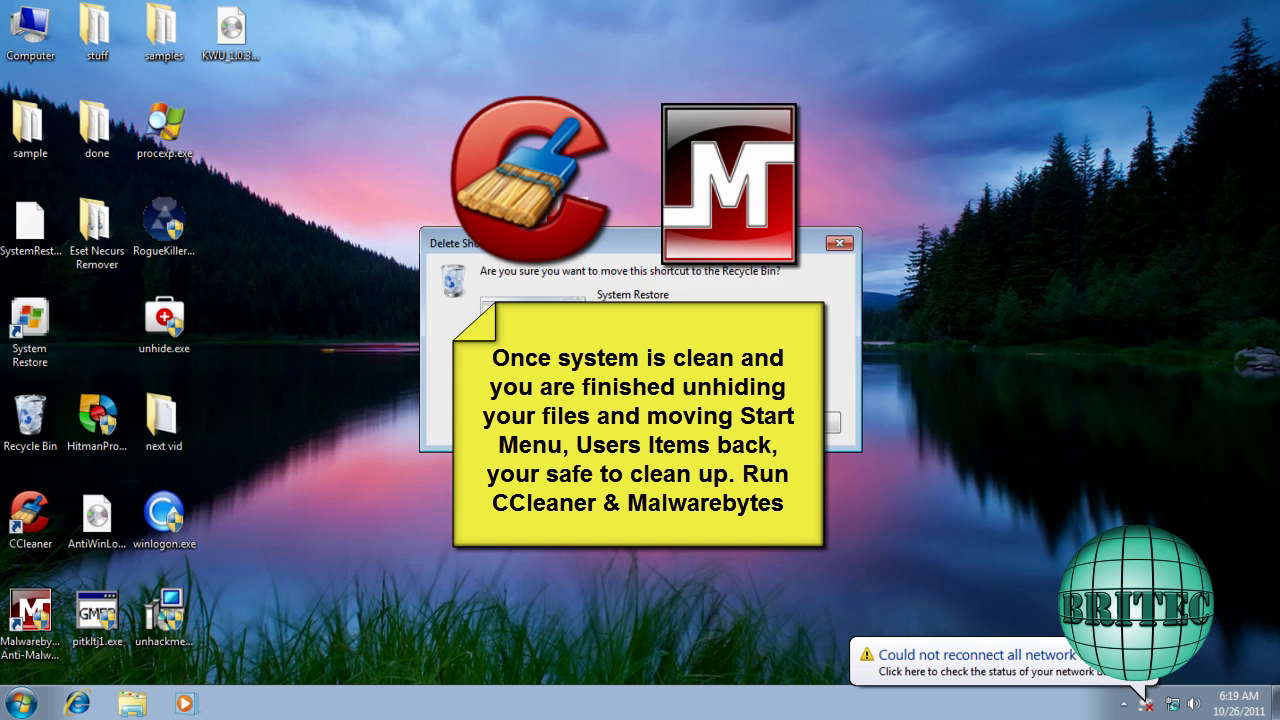
left_click(750, 422)
left_click(22, 703)
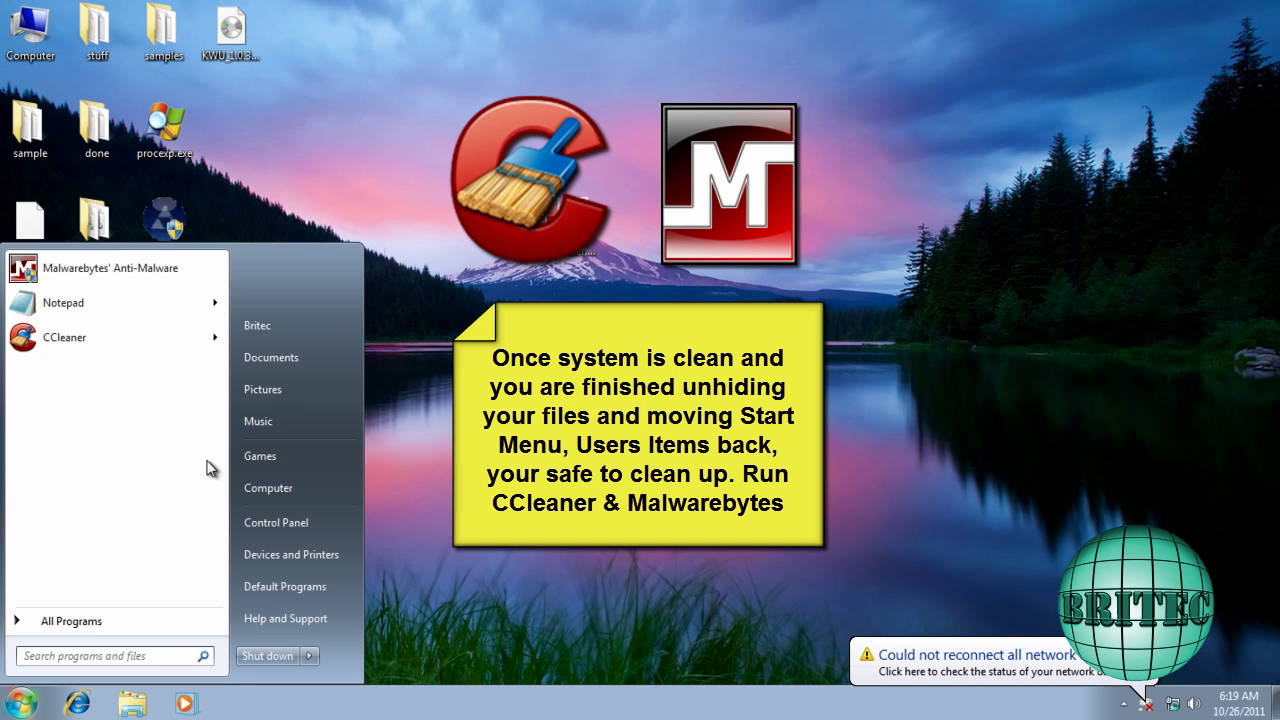
left_click(26, 332)
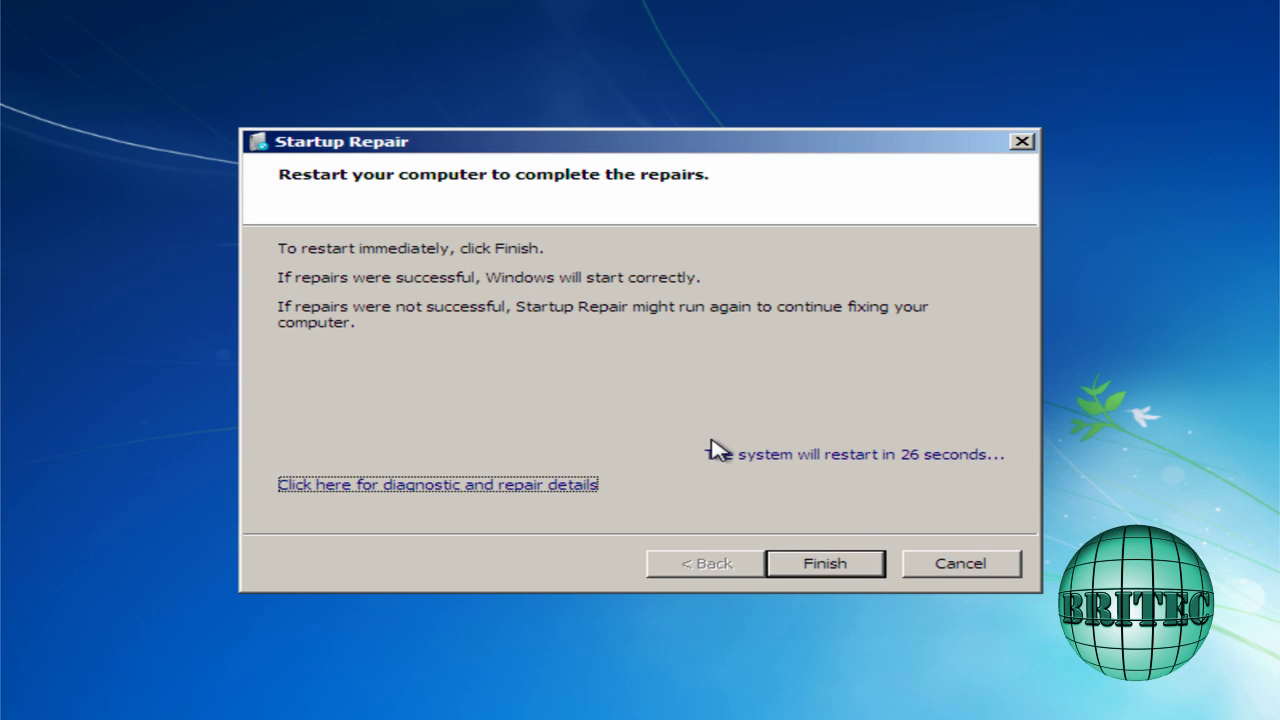
Finish Startup Repair so the computer restarts to complete the repairs.
left_click(843, 570)
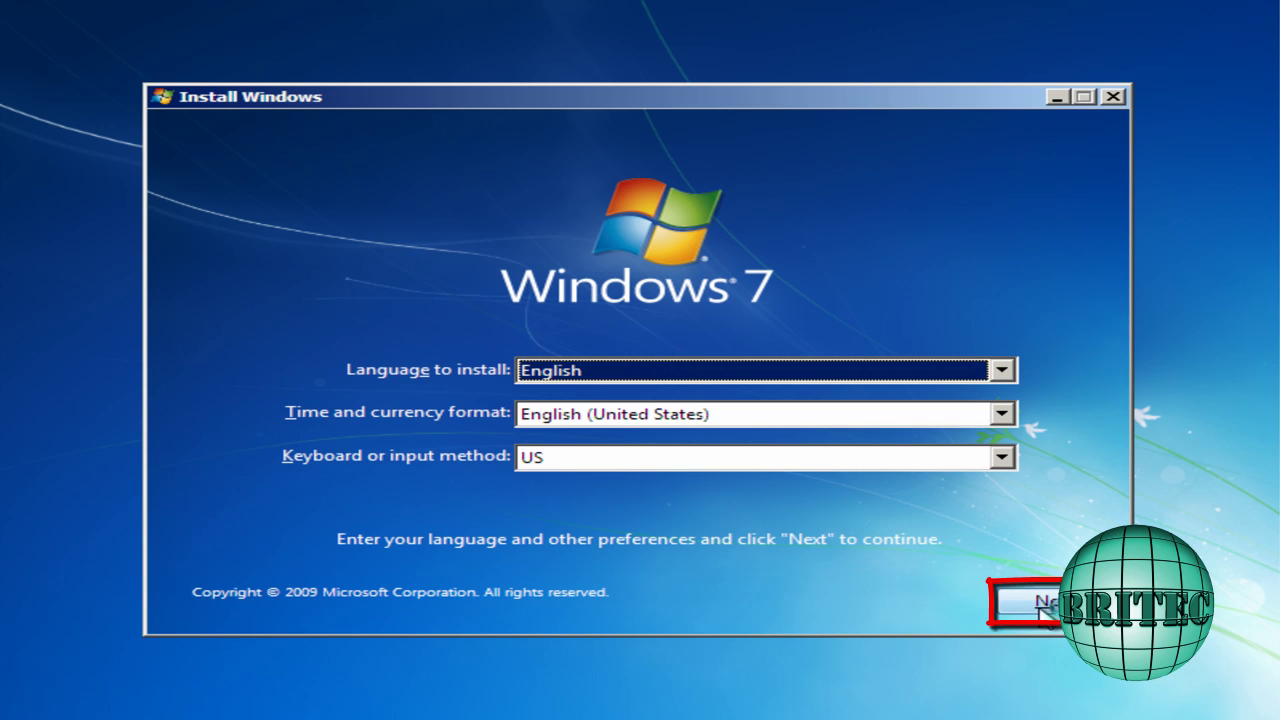
Accept the language settings, choose Repair your computer, and continue with Windows 7 Home Premium on D:.
left_click(1040, 608)
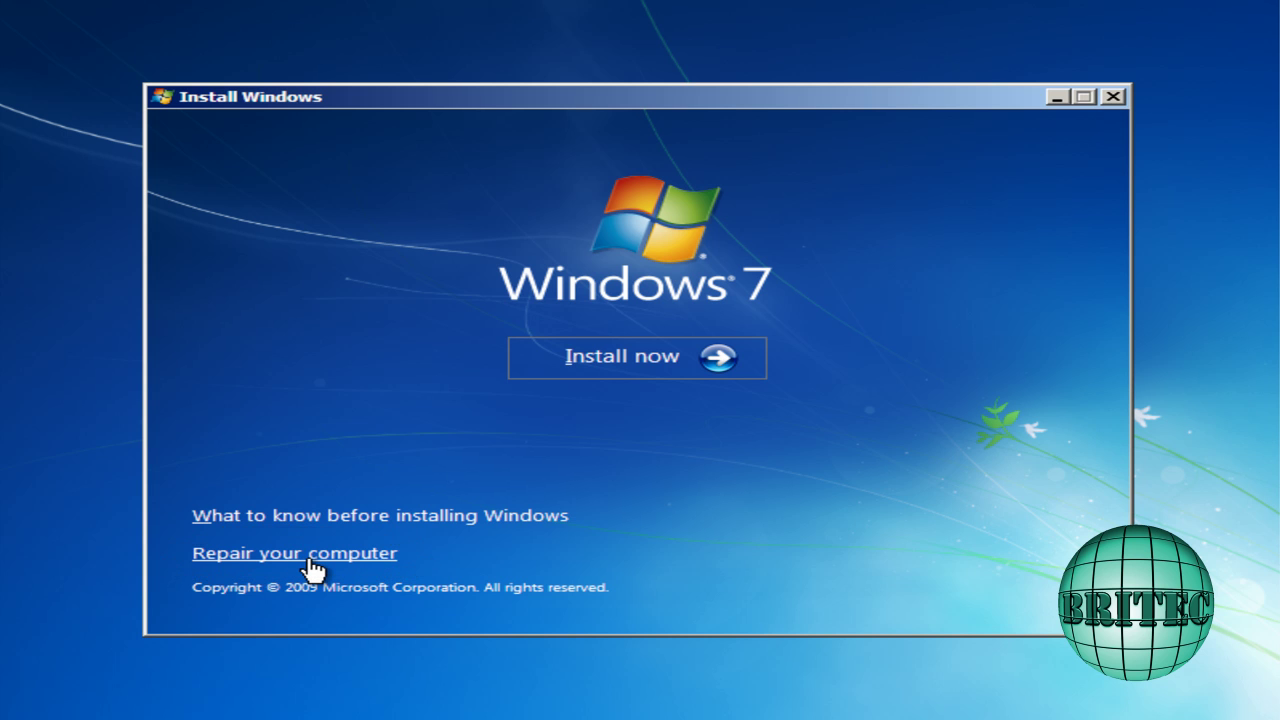
left_click(309, 556)
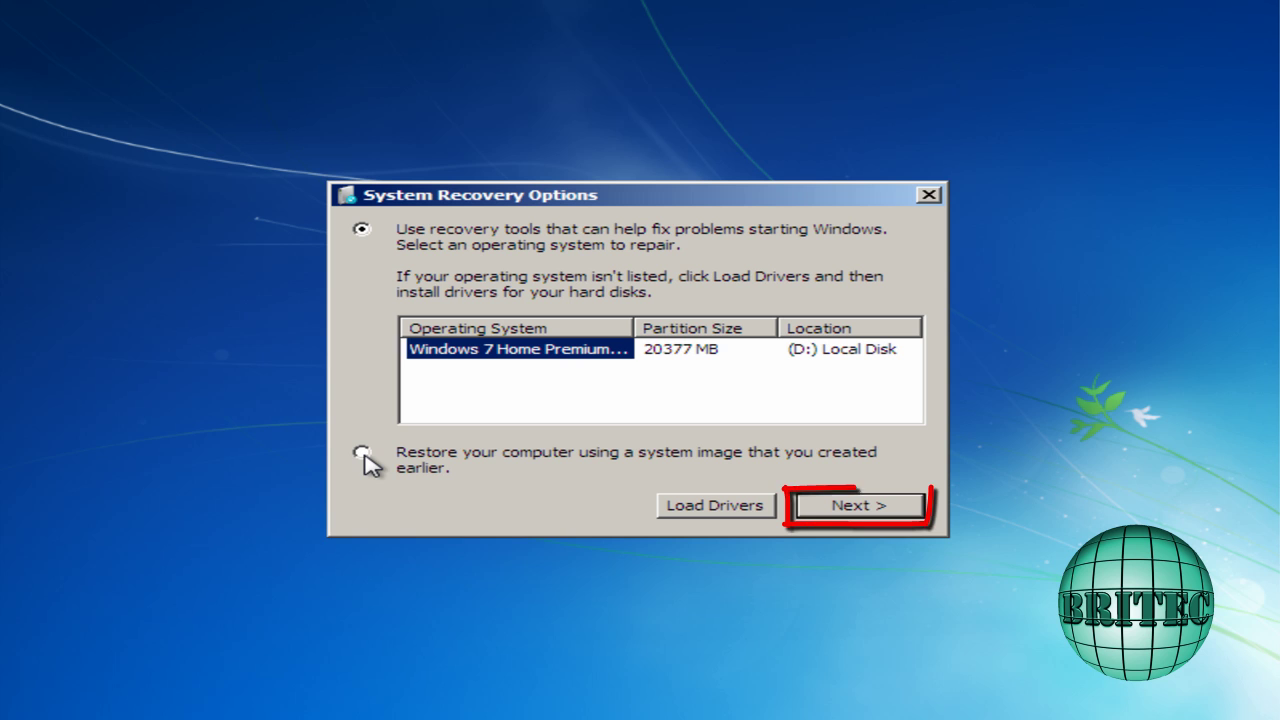
left_click(864, 506)
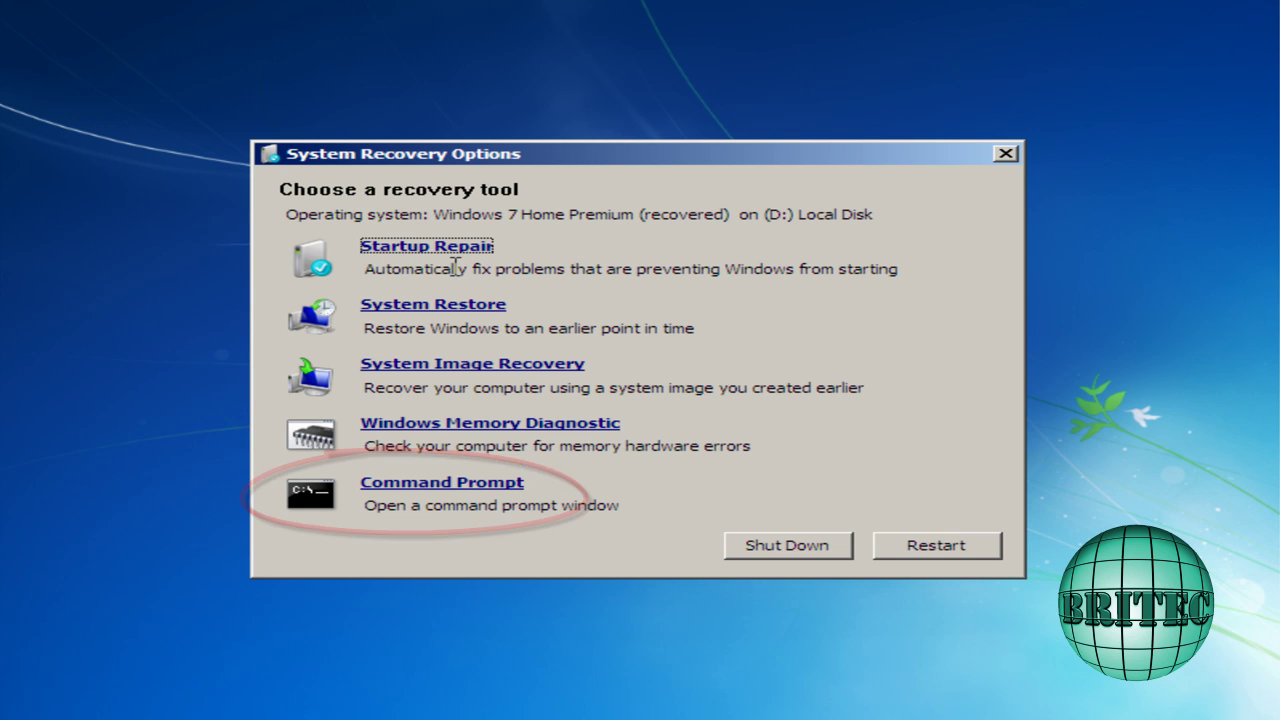
Open Command Prompt, switch to drive D:, list its contents with dir, then clear the screen with cls.
left_click(458, 484)
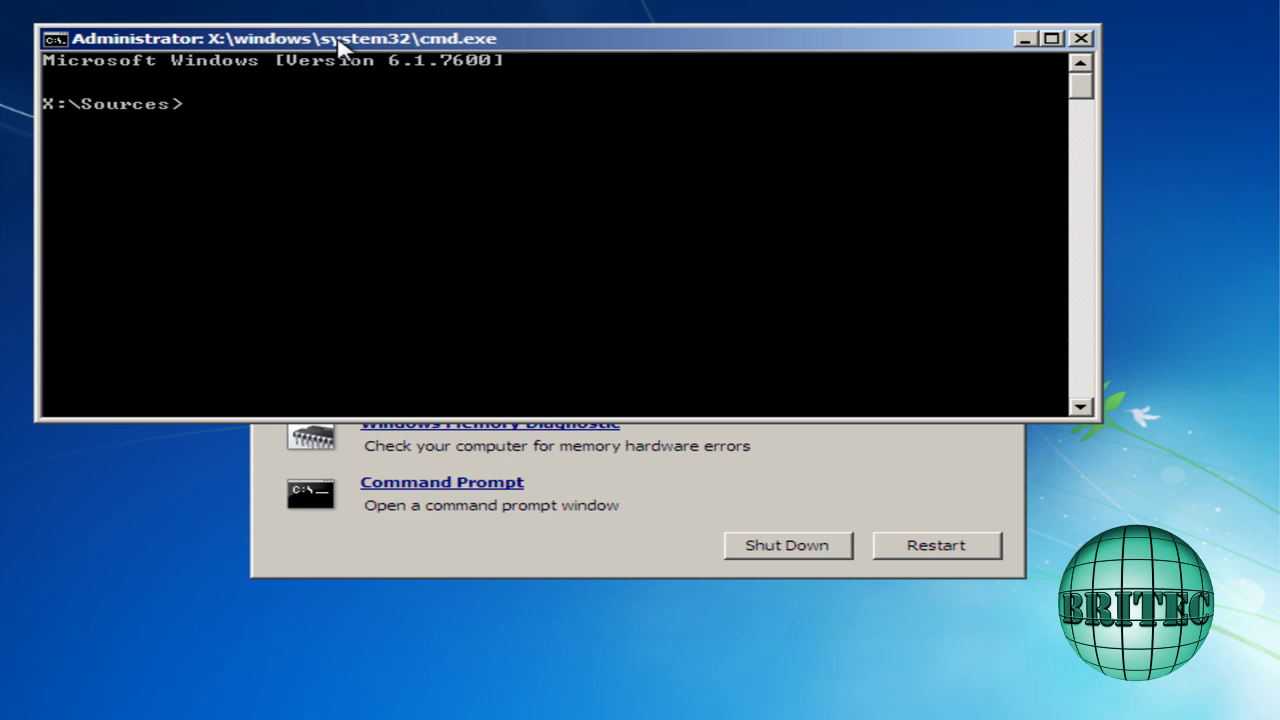
left_click_drag(340, 44, 388, 131)
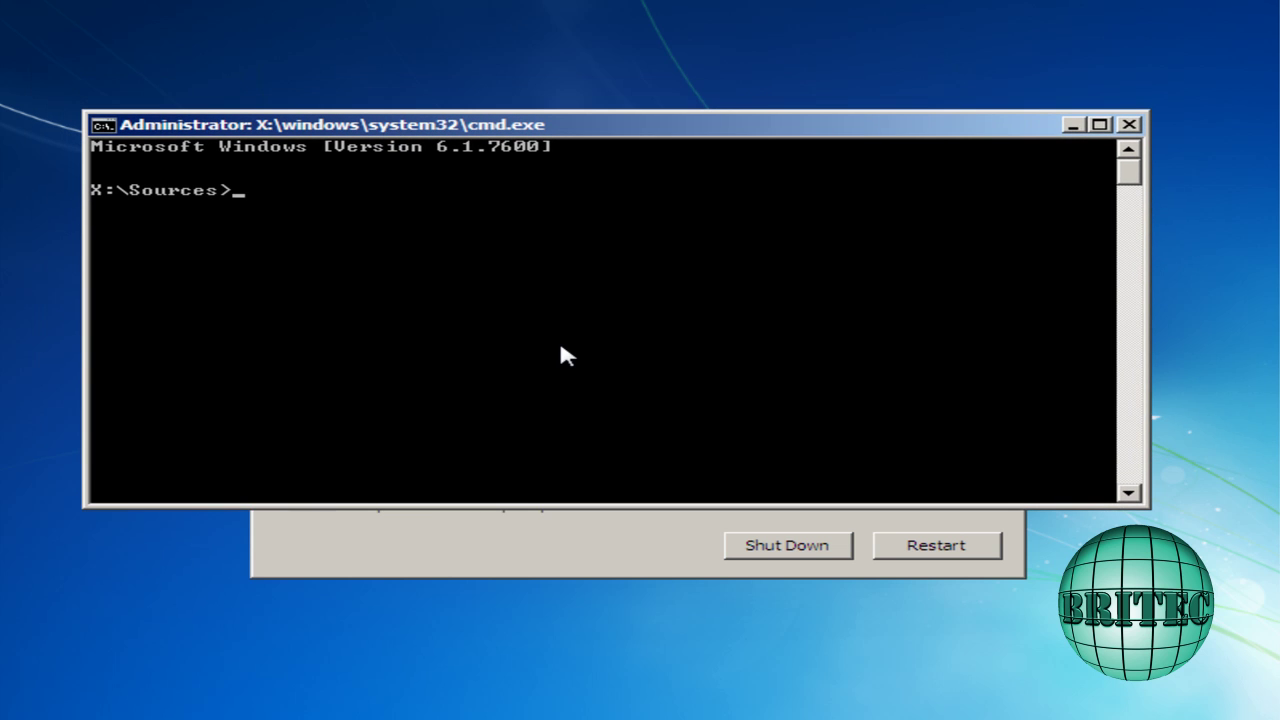
type("d:")
key("Return")
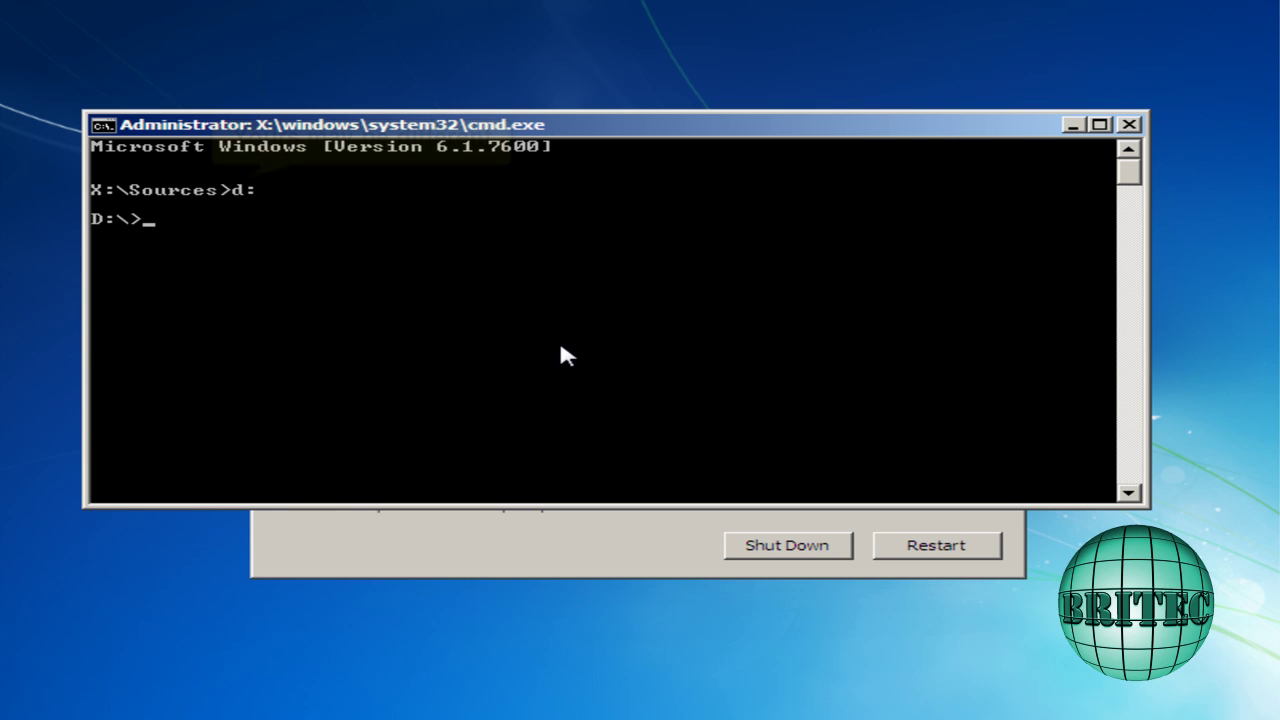
type("dir")
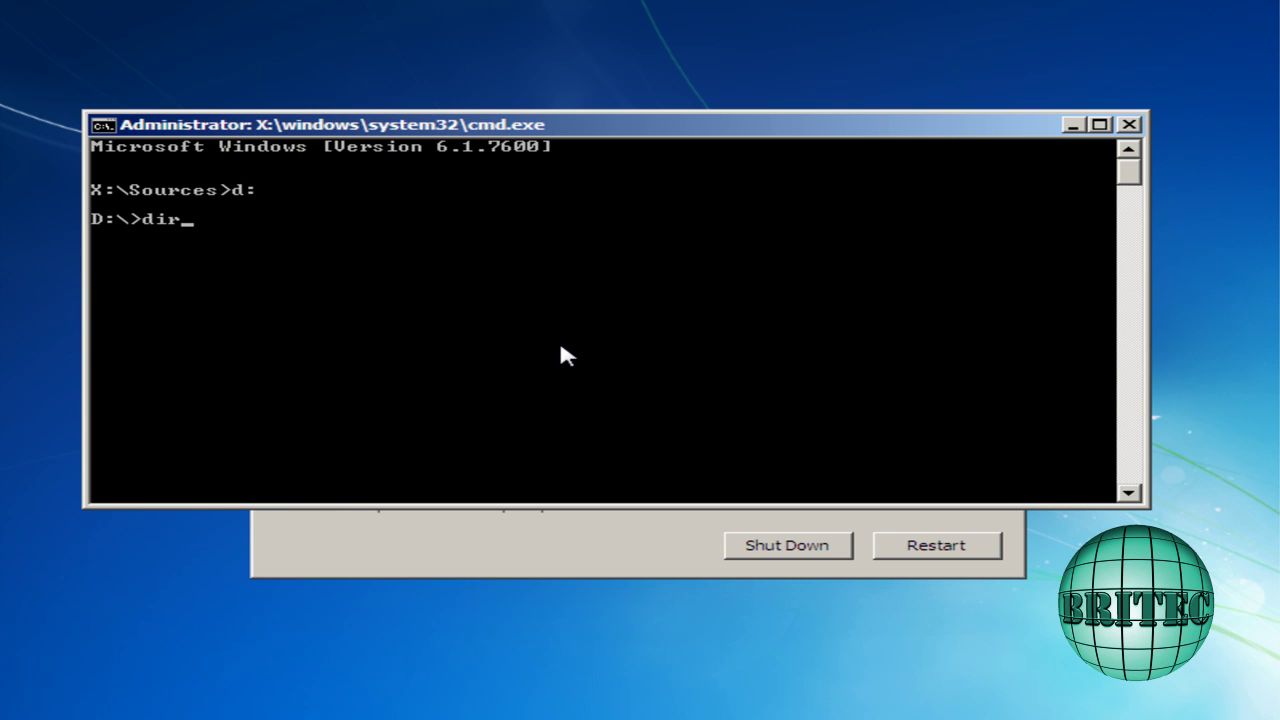
key("Return")
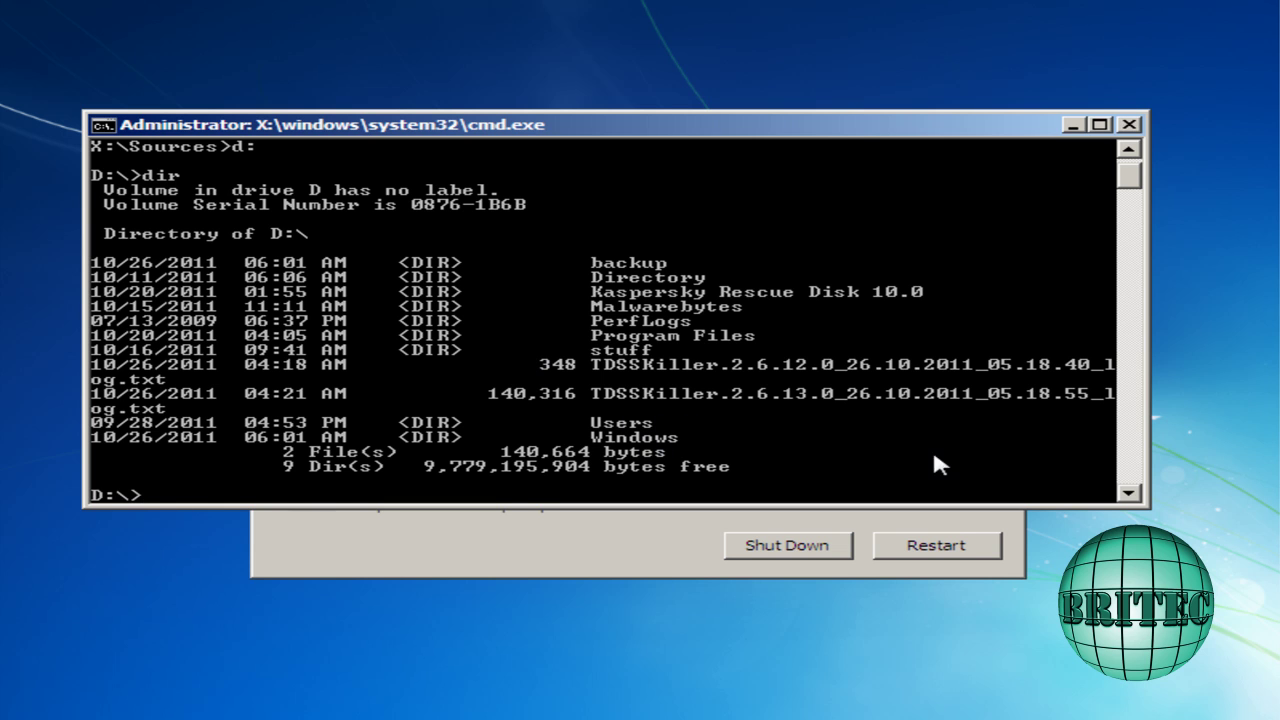
type("cls")
key("Return")
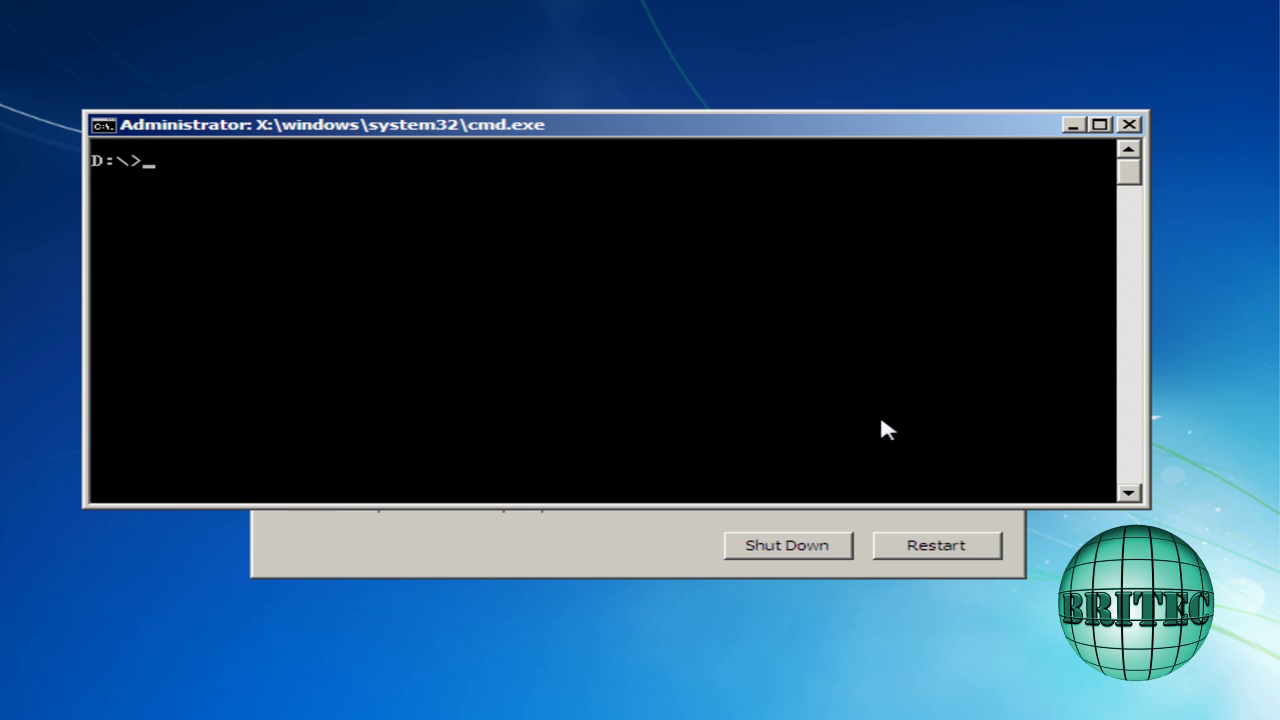
Run bootrec /FixMBR and bootrec /Fixboot to repair the MBR and boot sector, then enter exit.
type("bootrec /F")
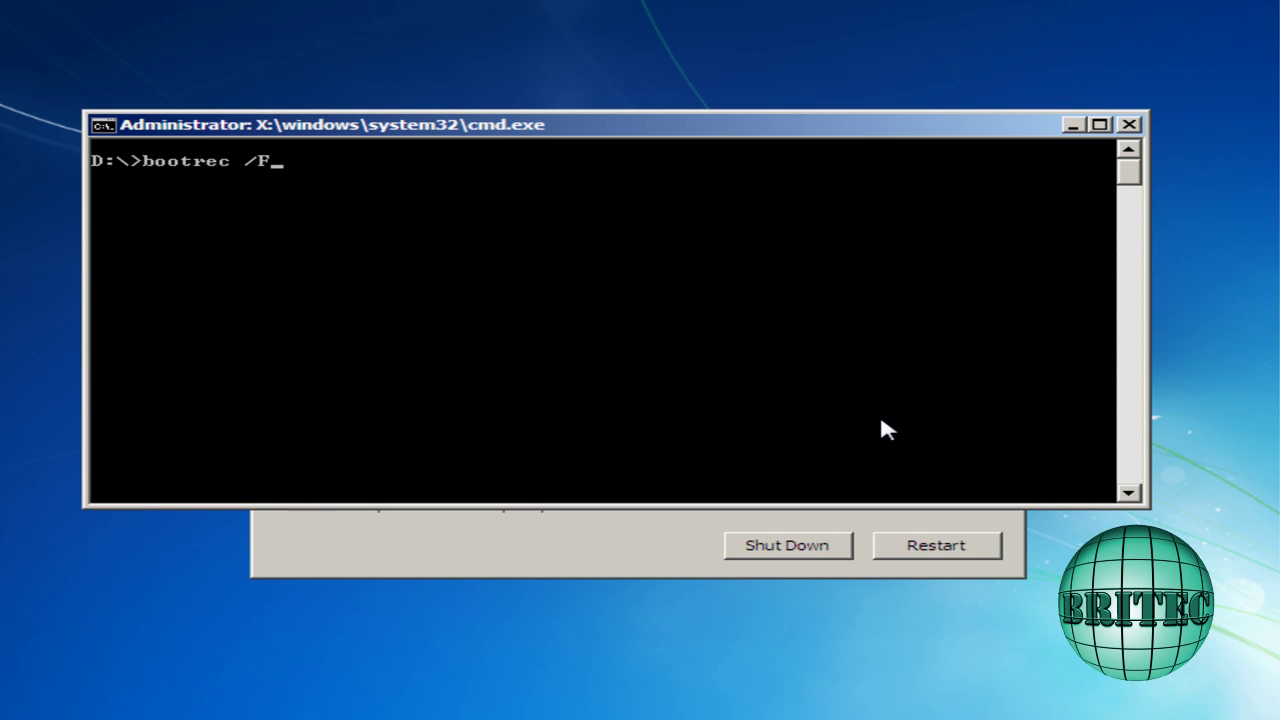
type("ixMBR")
key("Return")
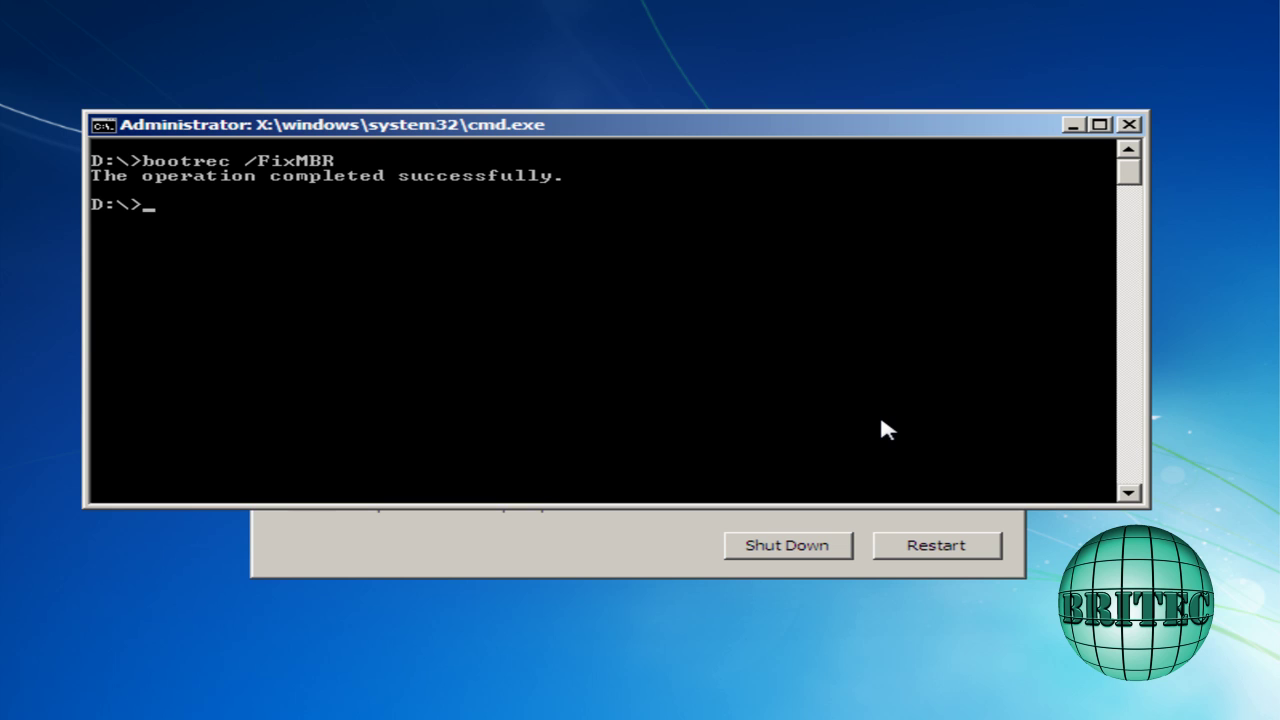
type("bootrec /Fi")
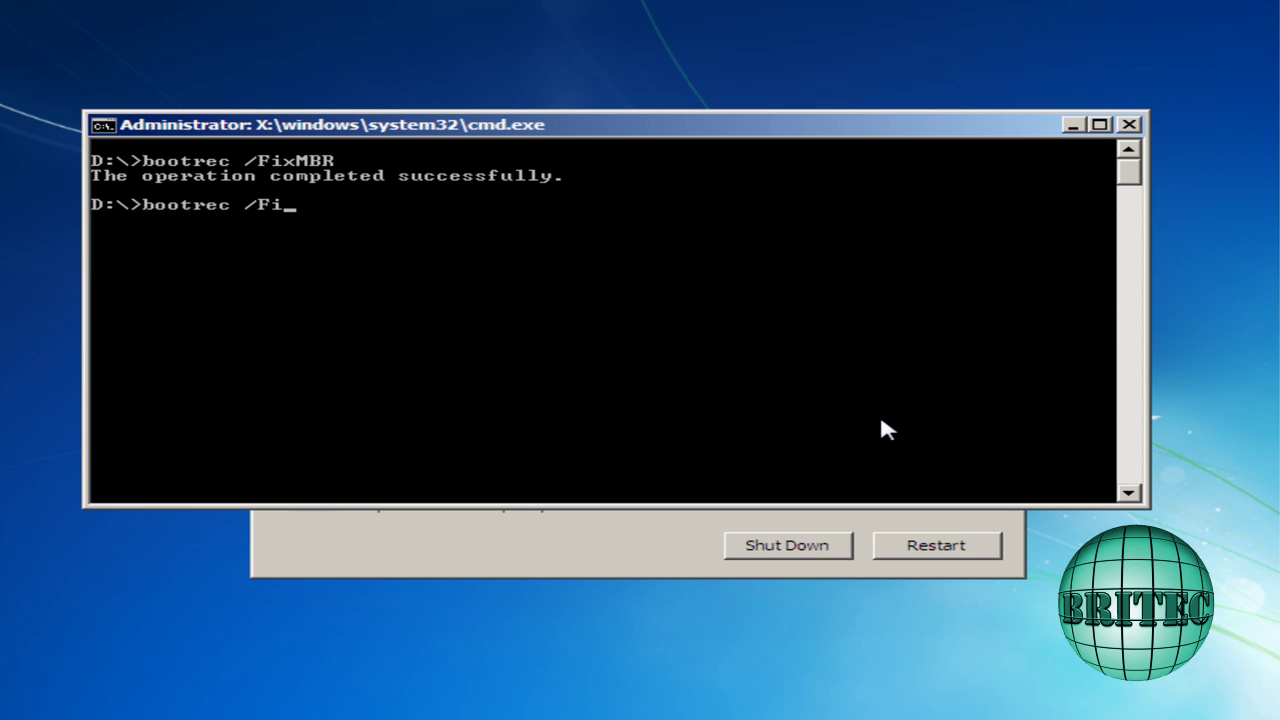
type("xboot")
key("Return")
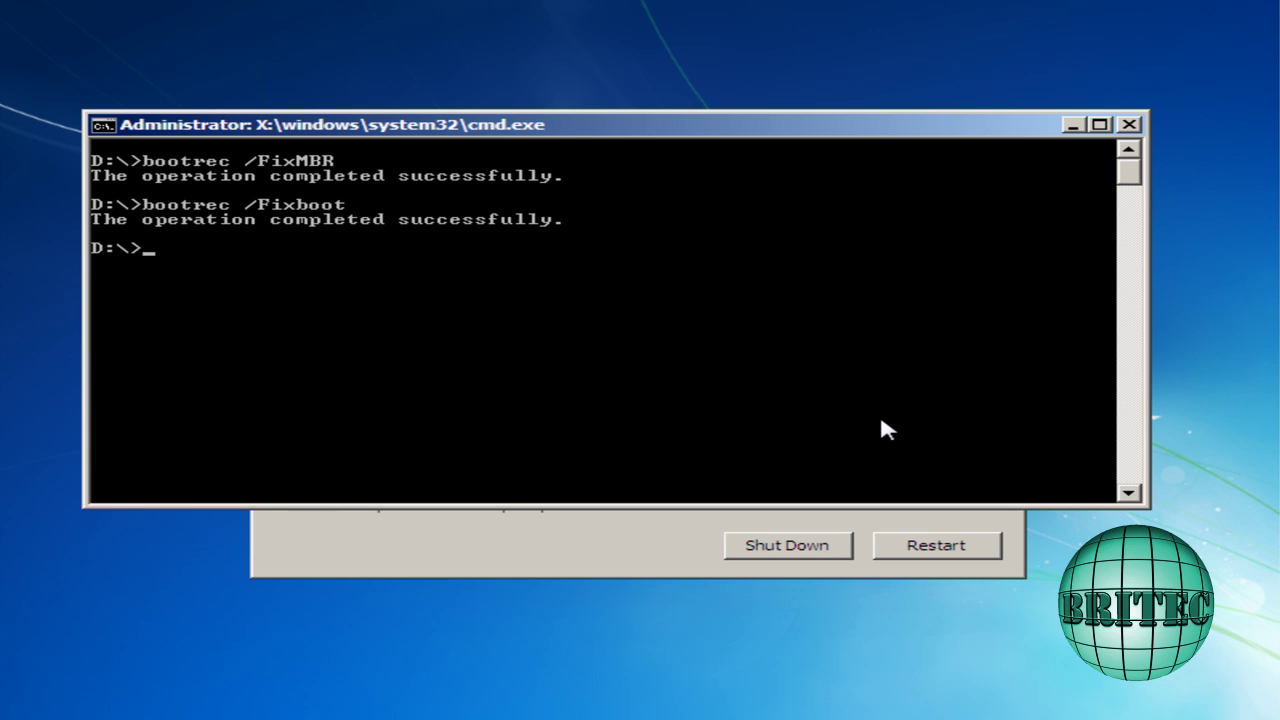
type("exit")
Confirm the exit command to close Command Prompt and return to the recovery tool list.
key("Return")
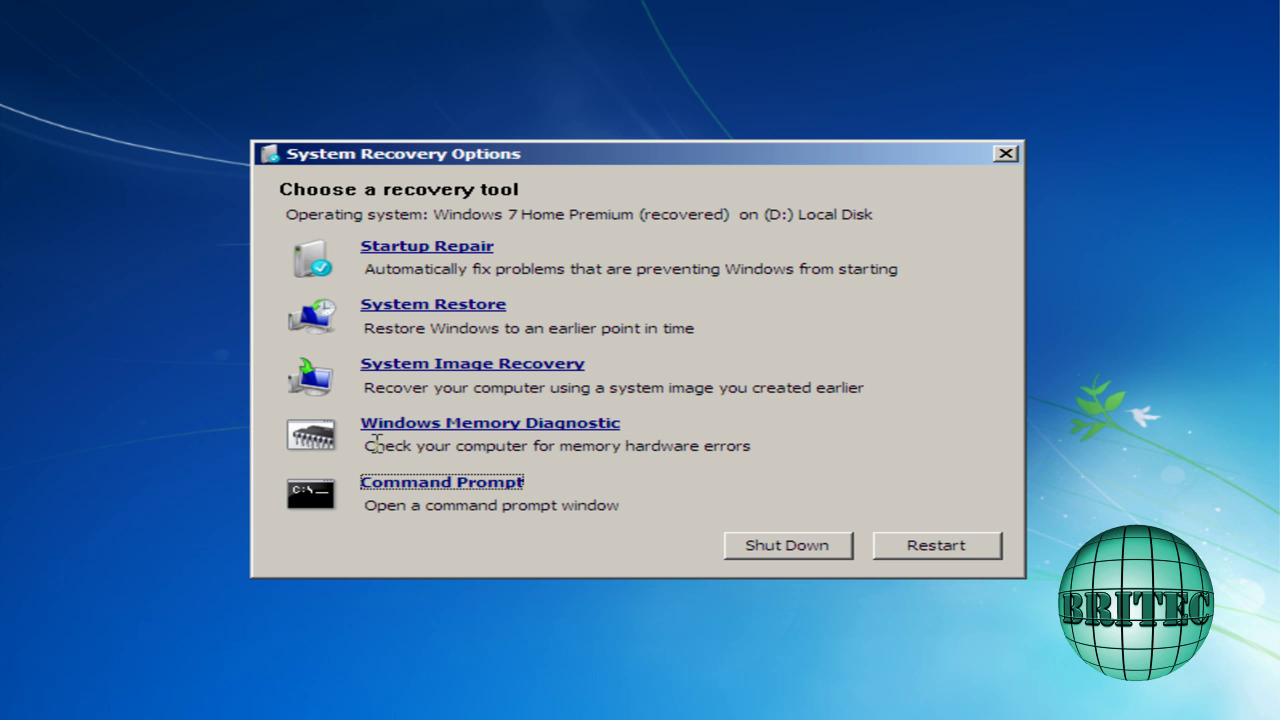